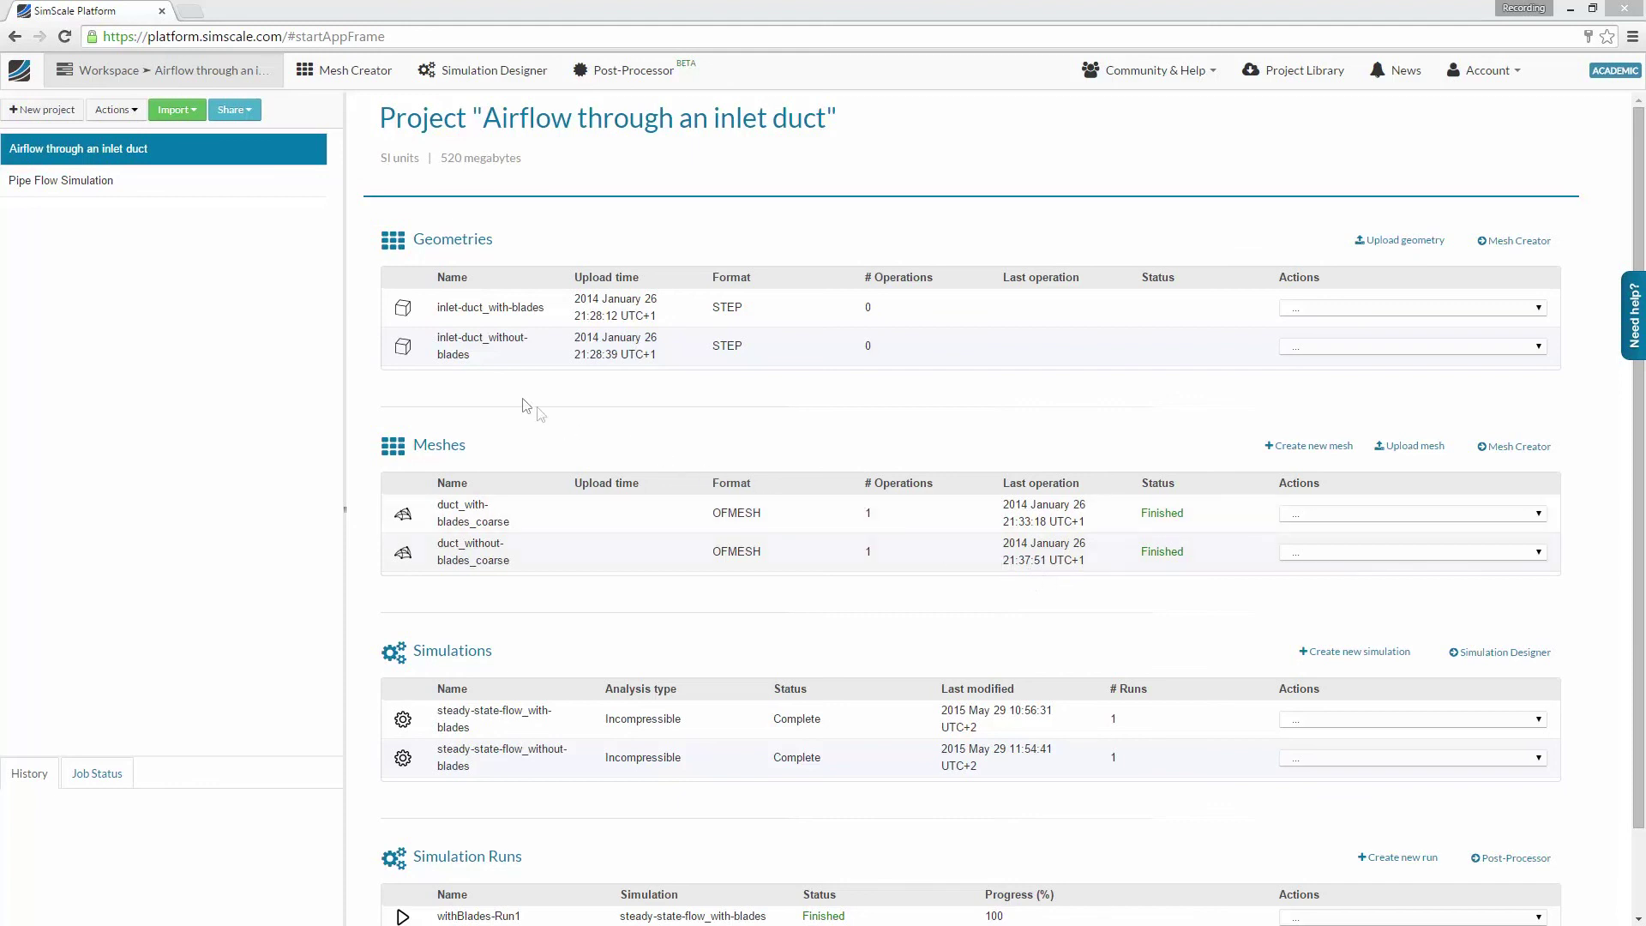
Step: Open the Pipe Flow Simulation project and switch to its Post-Processor
{"action": "left_click", "coordinate": [241, 197]}
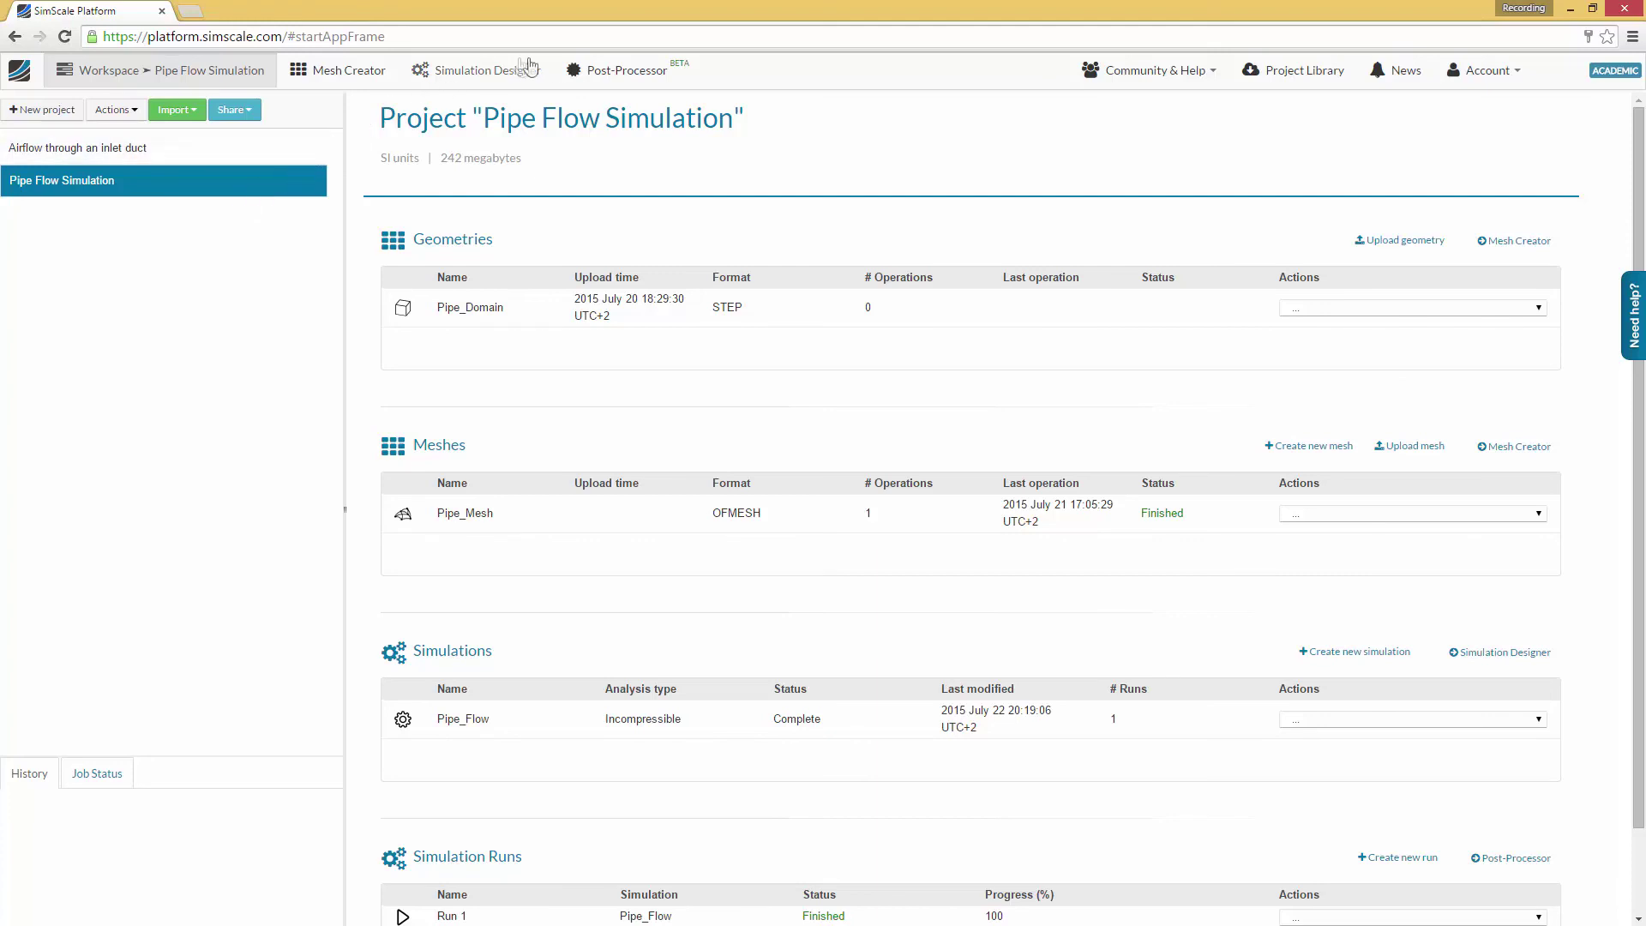
{"action": "left_click", "coordinate": [580, 75]}
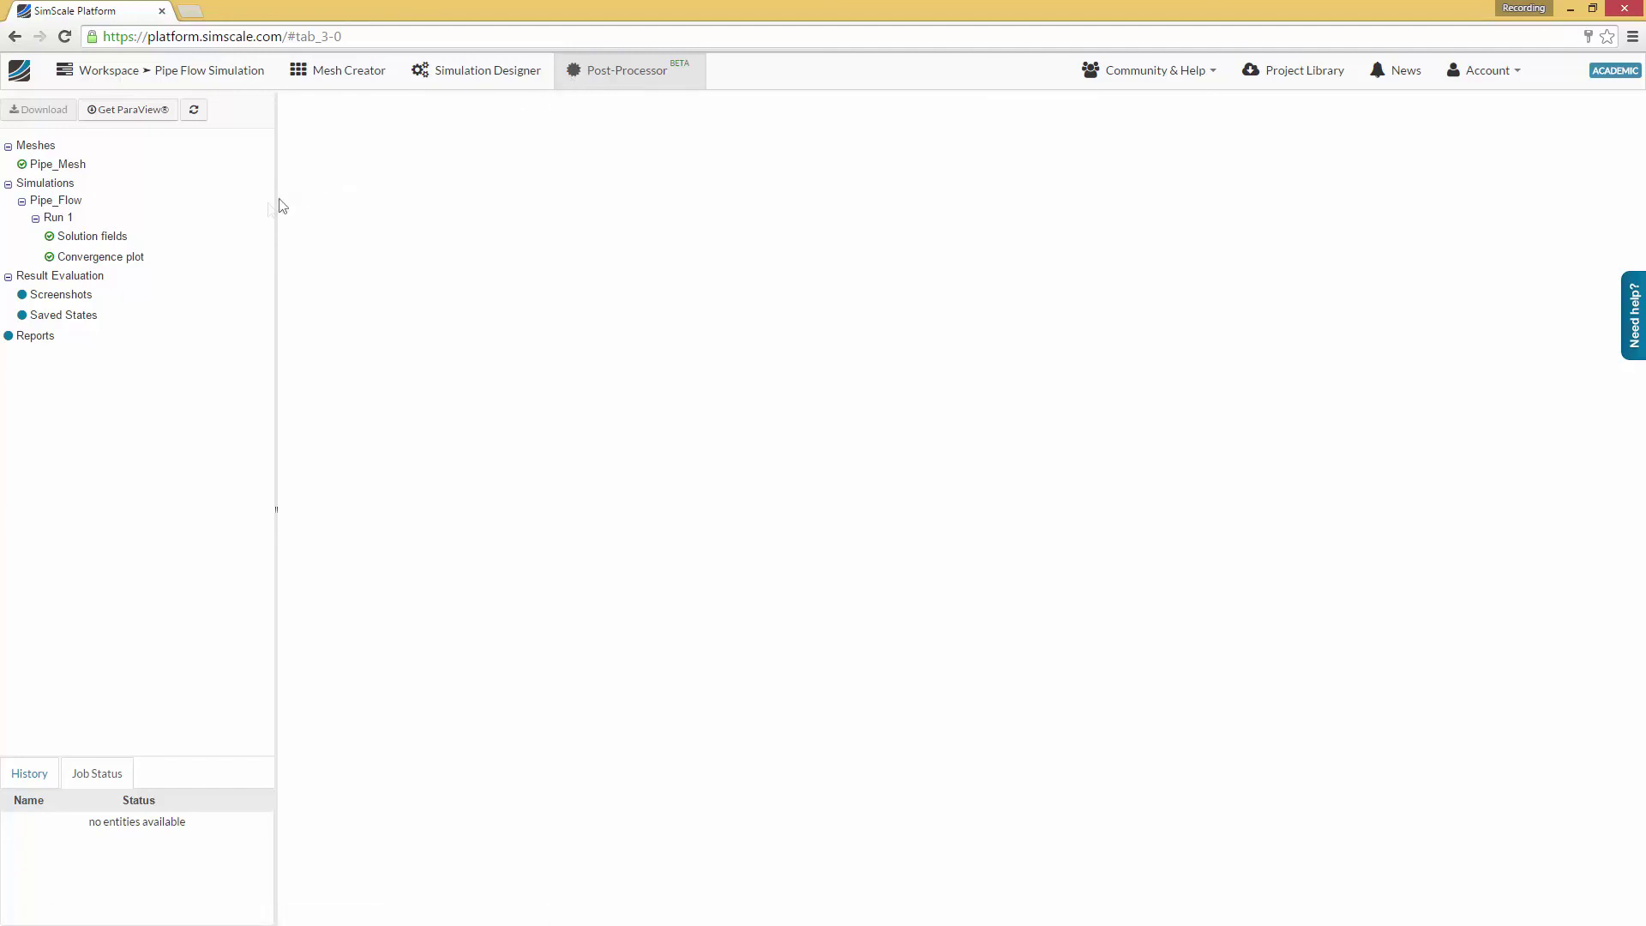
Step: Show Run 1's residual convergence plot, then load its solution fields into the 3D viewer
{"action": "left_click", "coordinate": [129, 261]}
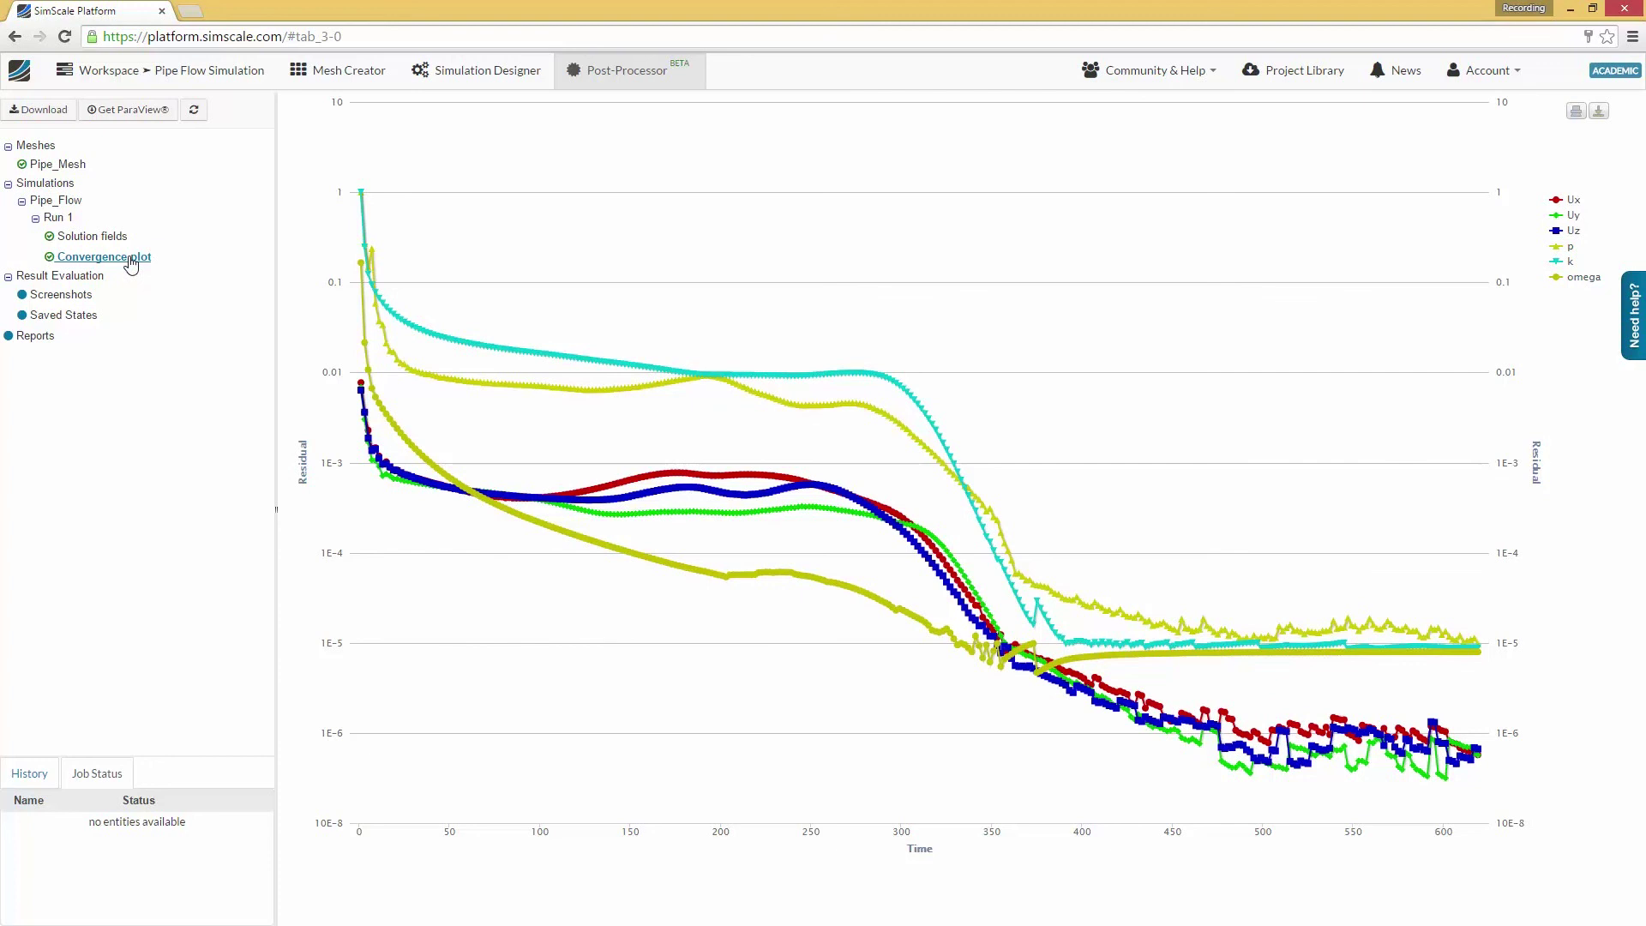
{"action": "left_click", "coordinate": [114, 242]}
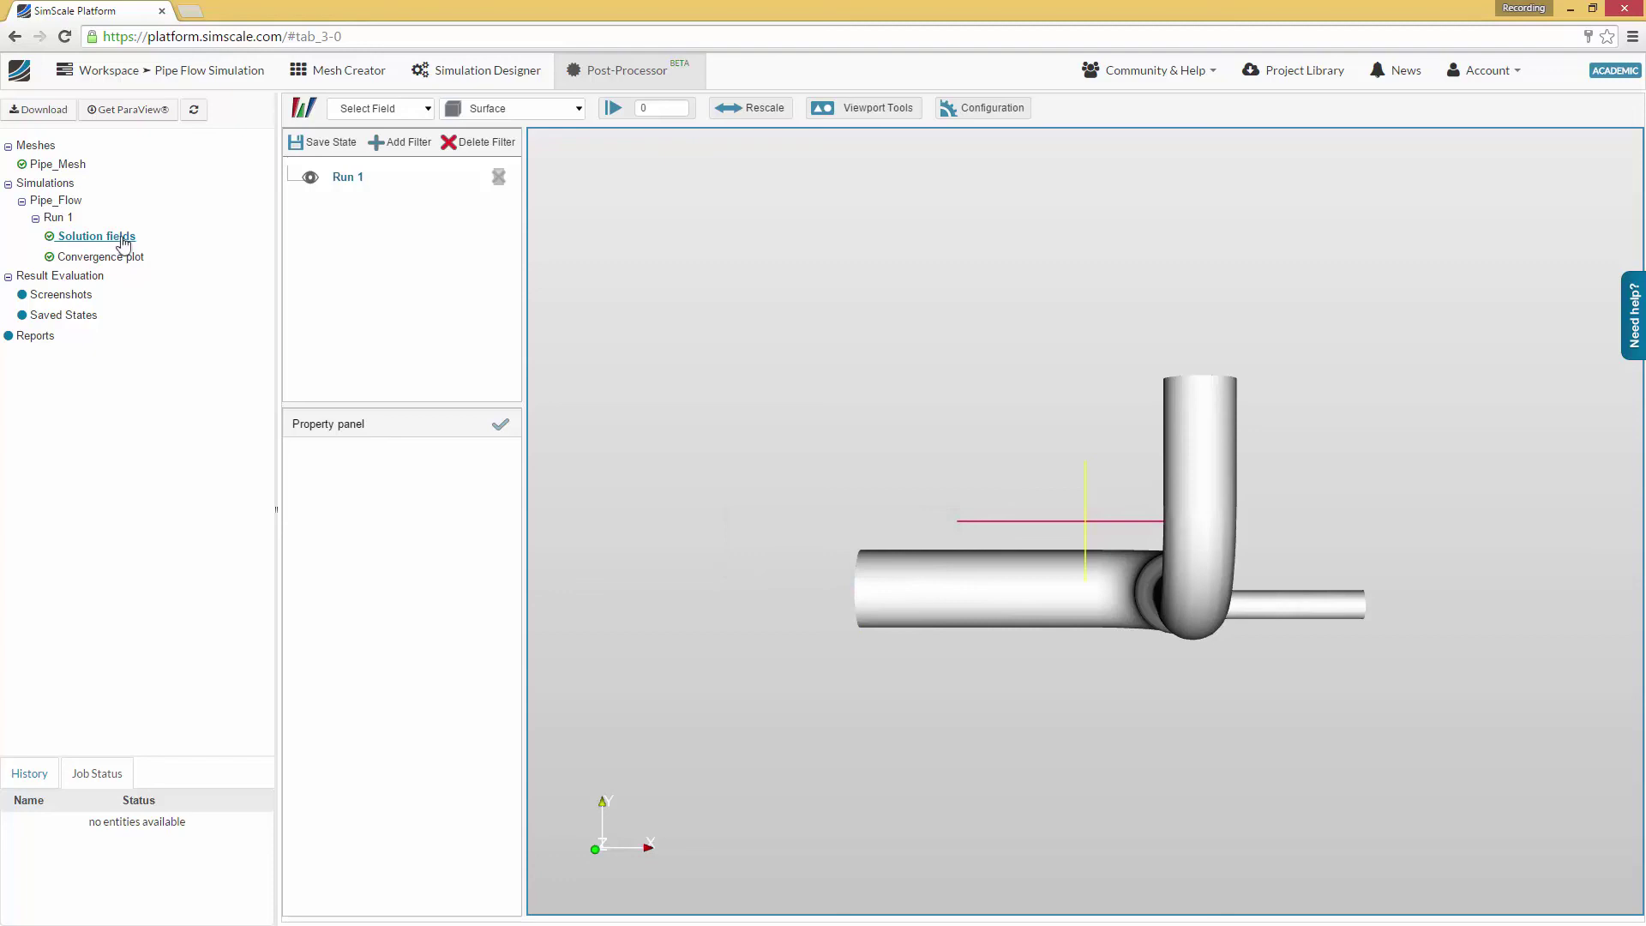
Step: Jump the Run 1 results to the final time step, 619
{"action": "mouse_move", "coordinate": [614, 126]}
{"action": "left_click", "coordinate": [772, 180]}
{"action": "left_click", "coordinate": [387, 140]}
Step: Add a Slice filter with normal 0 1 0 and apply it
{"action": "left_click", "coordinate": [331, 203]}
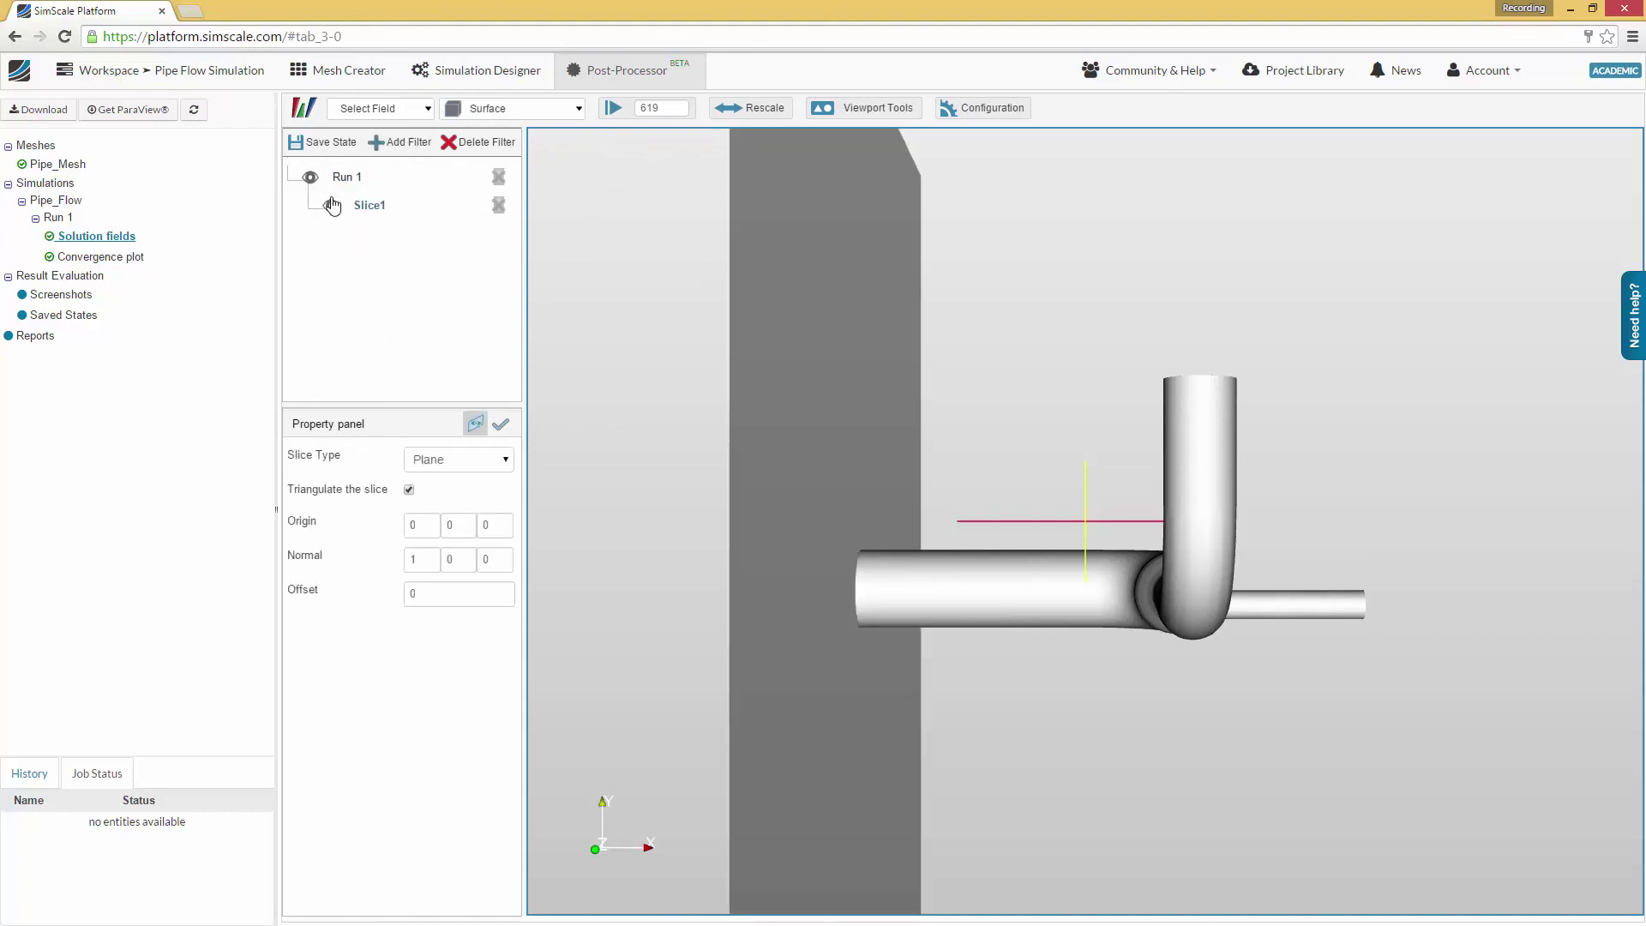
{"action": "double_click", "coordinate": [416, 563]}
{"action": "type", "text": "0"}
{"action": "key", "text": "Tab"}
{"action": "type", "text": "1"}
{"action": "left_click", "coordinate": [502, 424]}
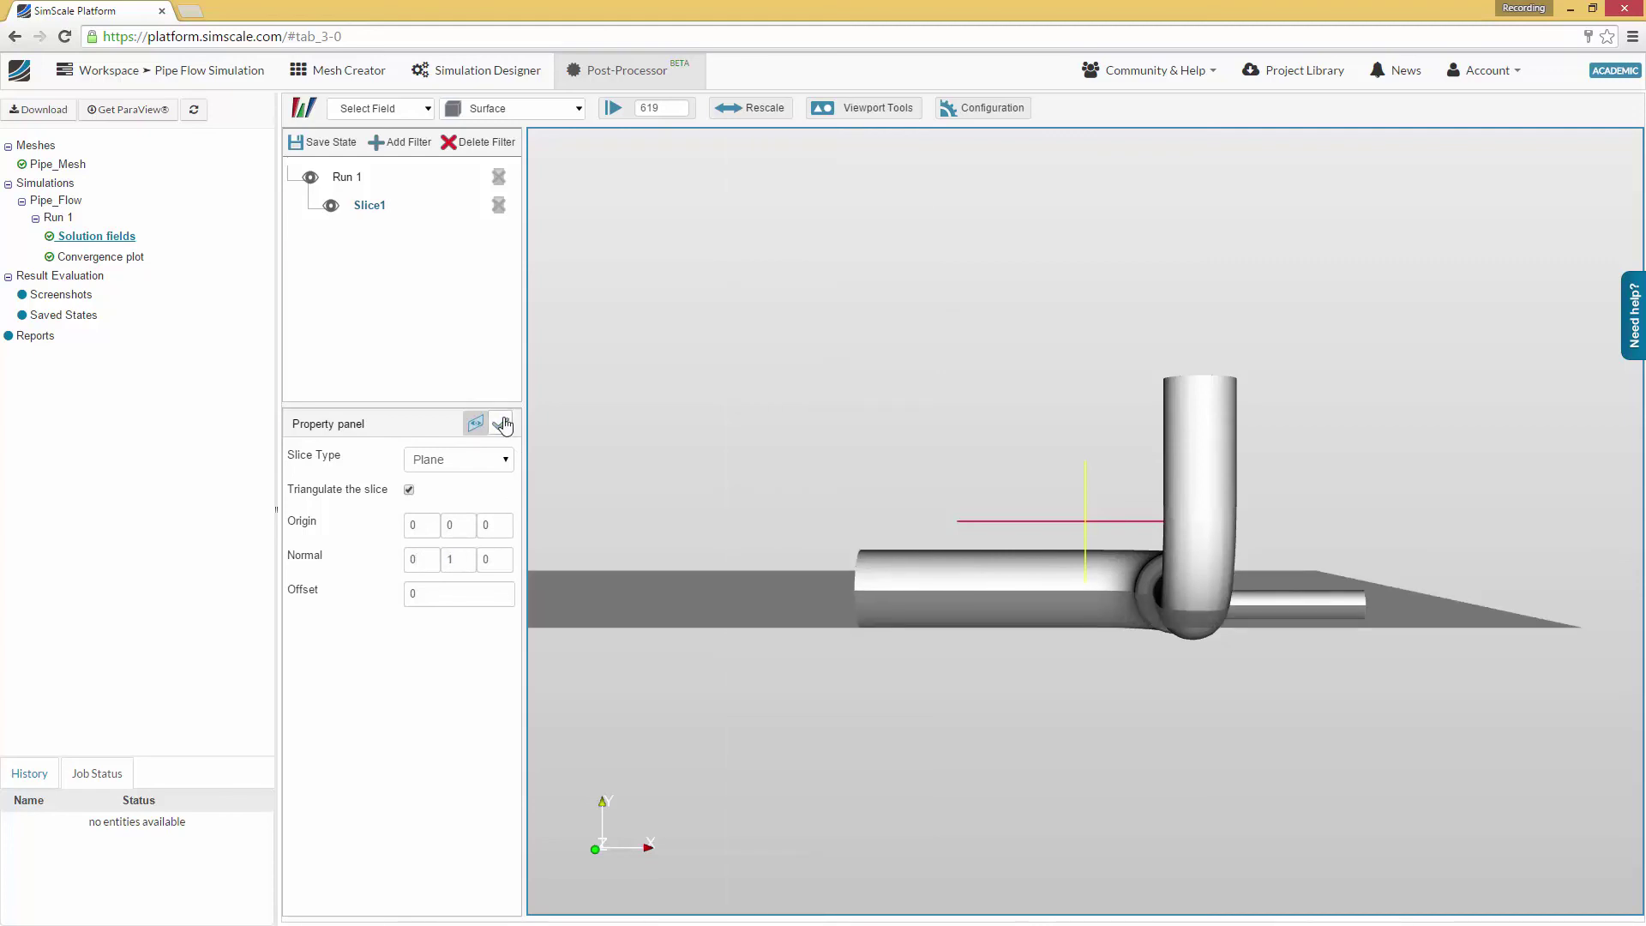
Step: Hide the pipe surface and slice widget, and colour Slice1 by pressure p
{"action": "left_click", "coordinate": [310, 177]}
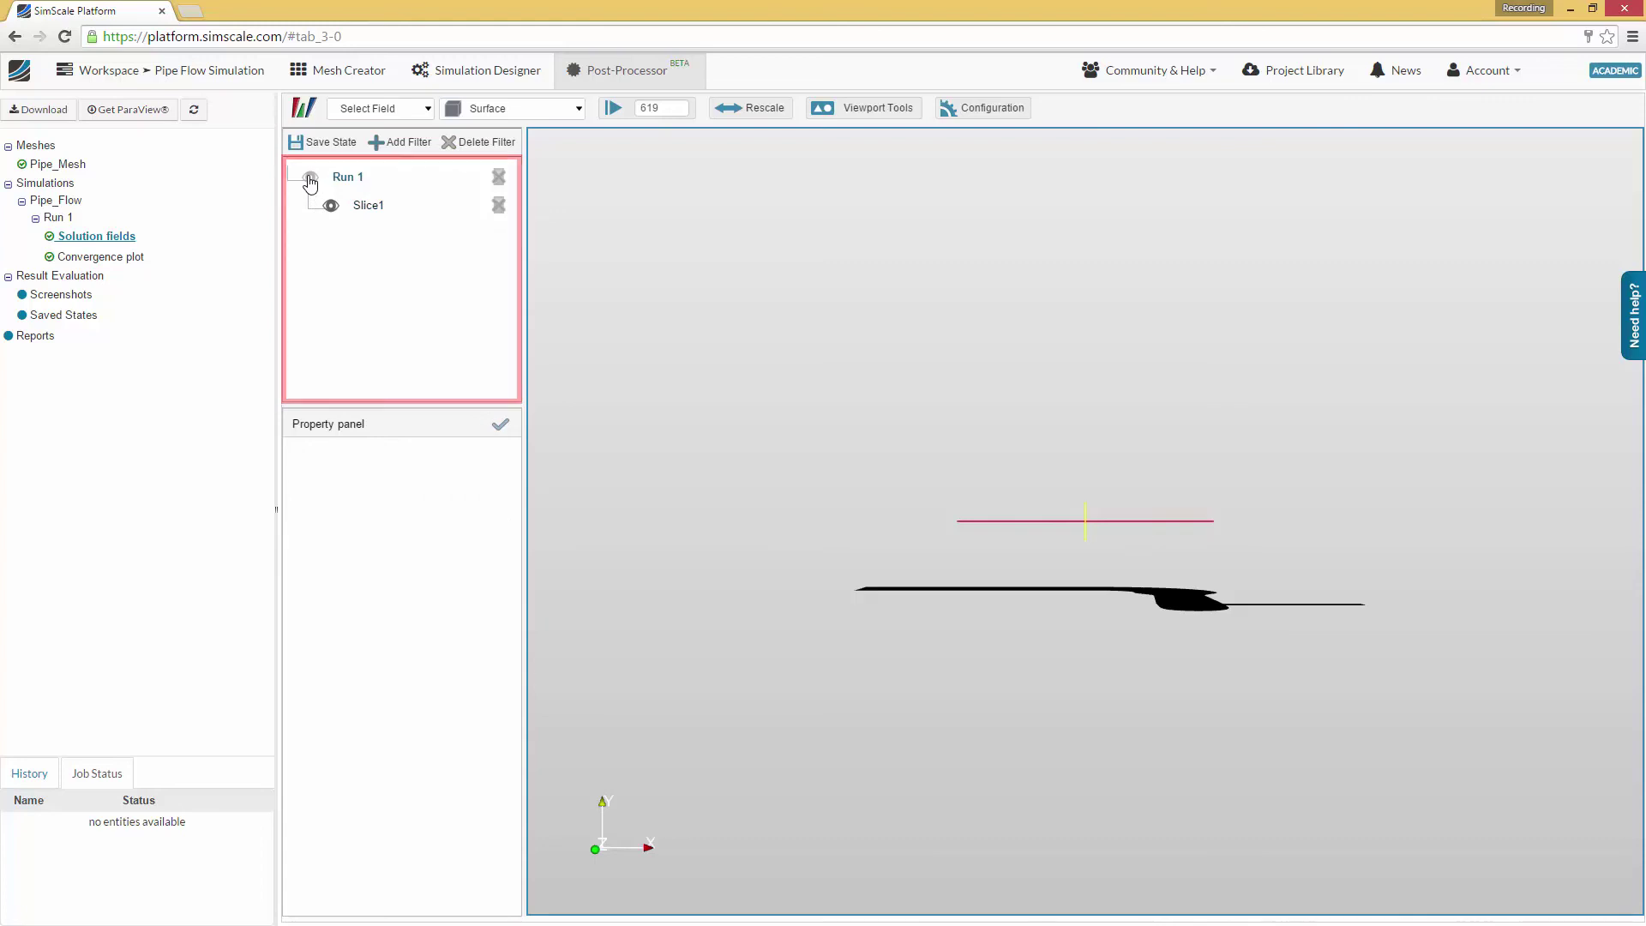
{"action": "left_click", "coordinate": [361, 208]}
{"action": "left_click", "coordinate": [475, 423]}
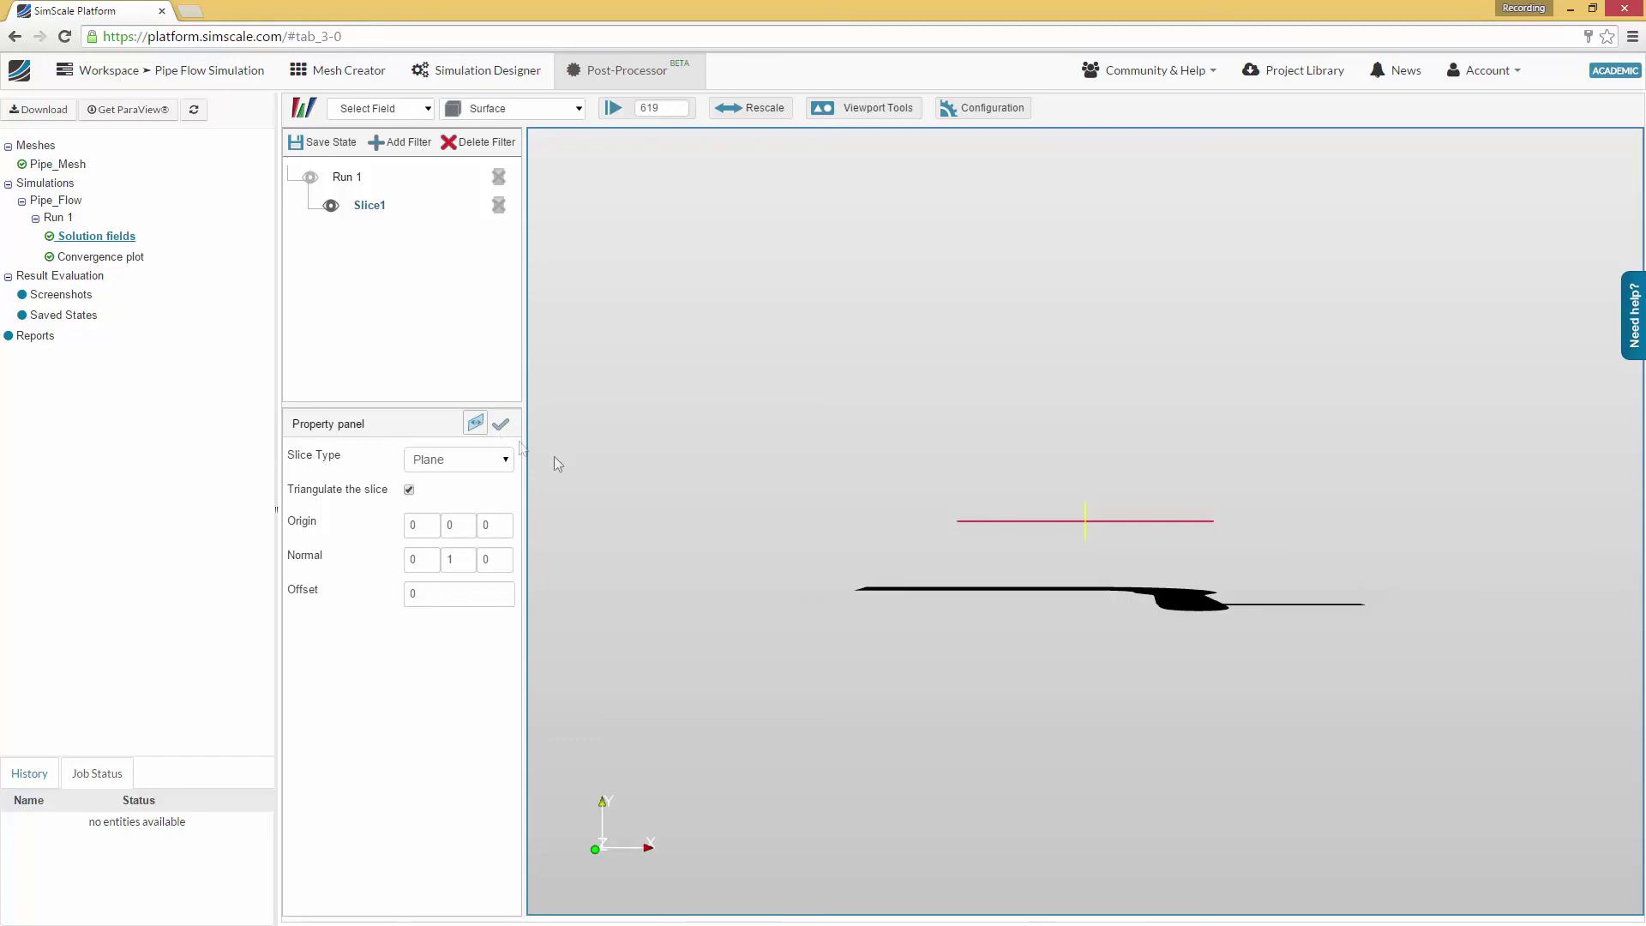
{"action": "left_click_drag", "start_coordinate": [782, 635], "coordinate": [789, 492]}
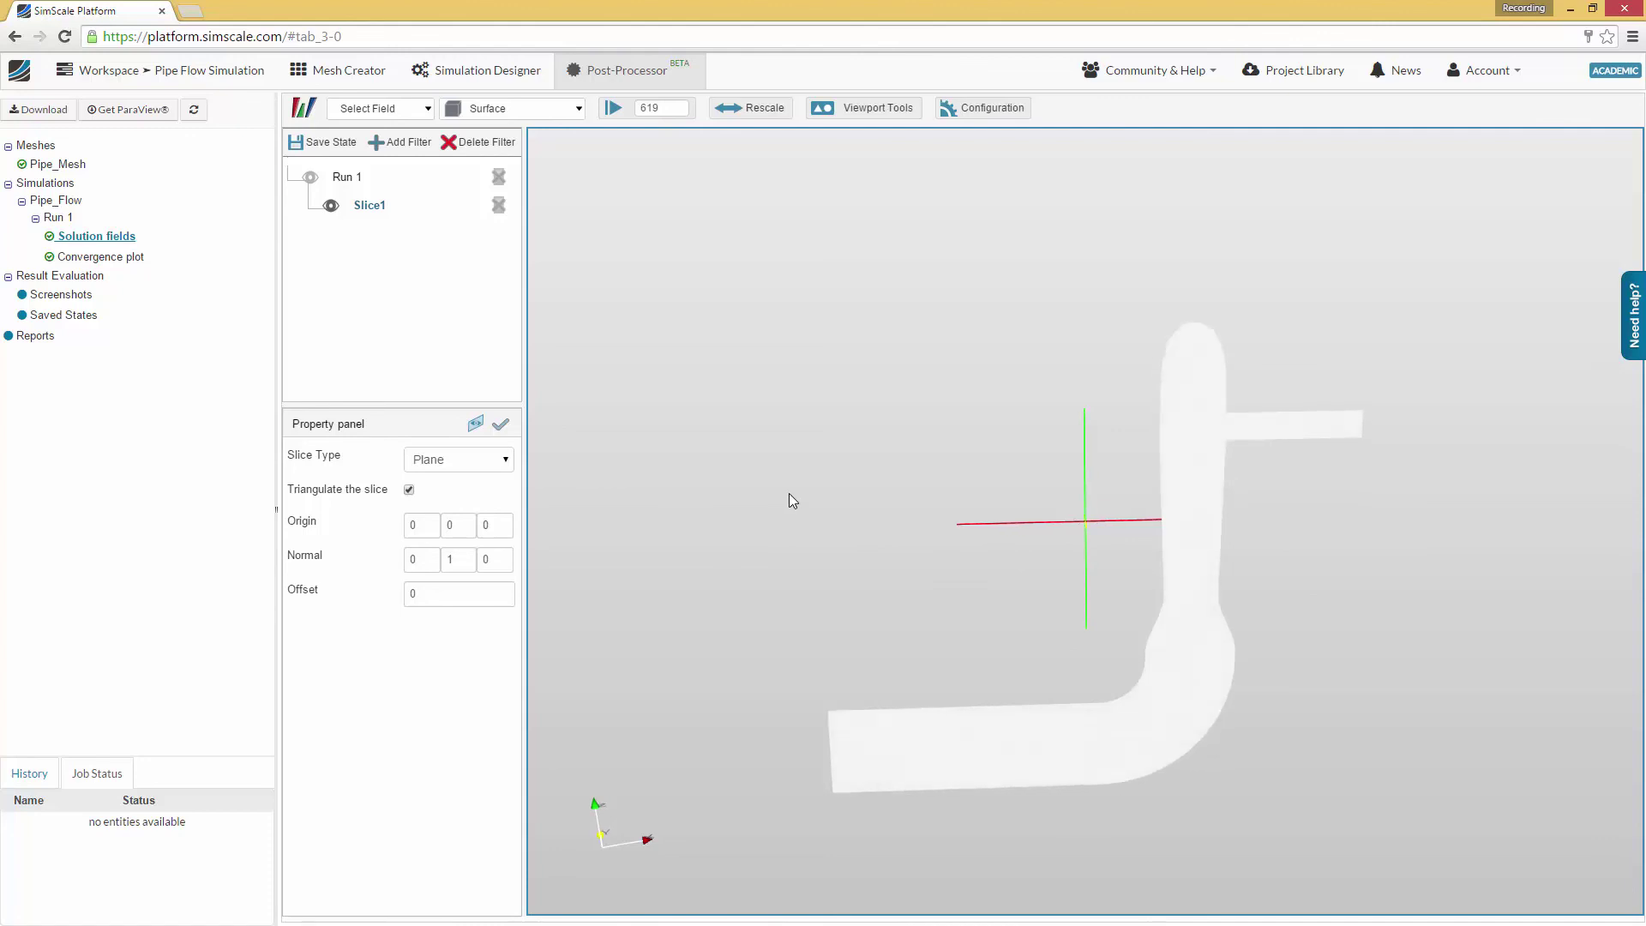
{"action": "left_click", "coordinate": [413, 110]}
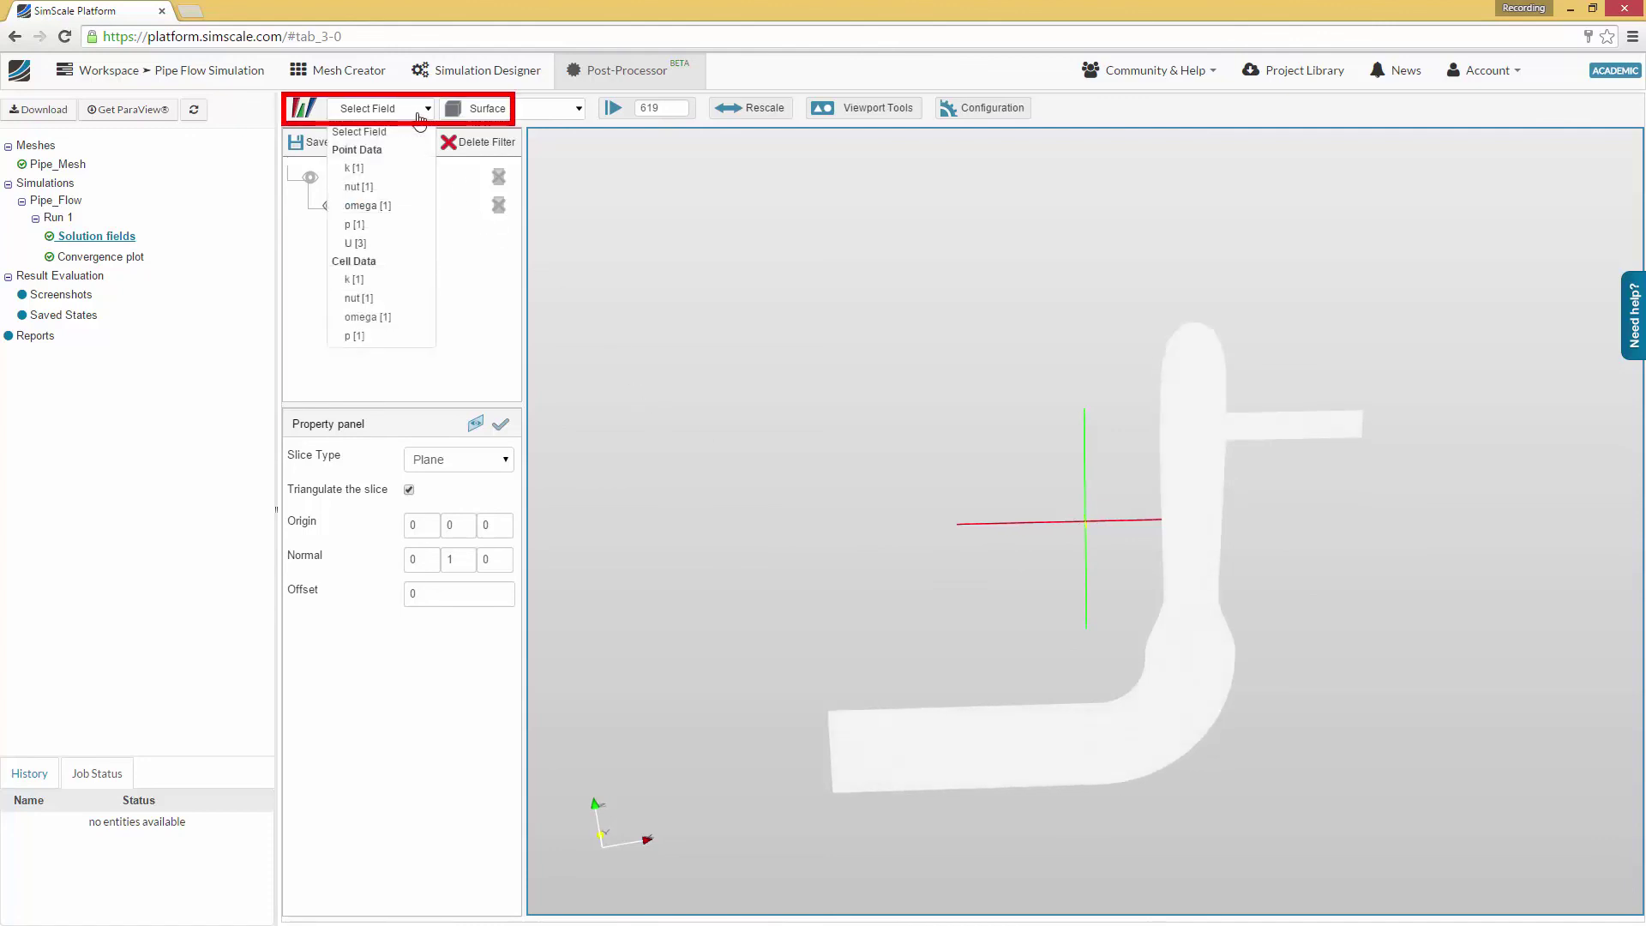
{"action": "left_click", "coordinate": [365, 224]}
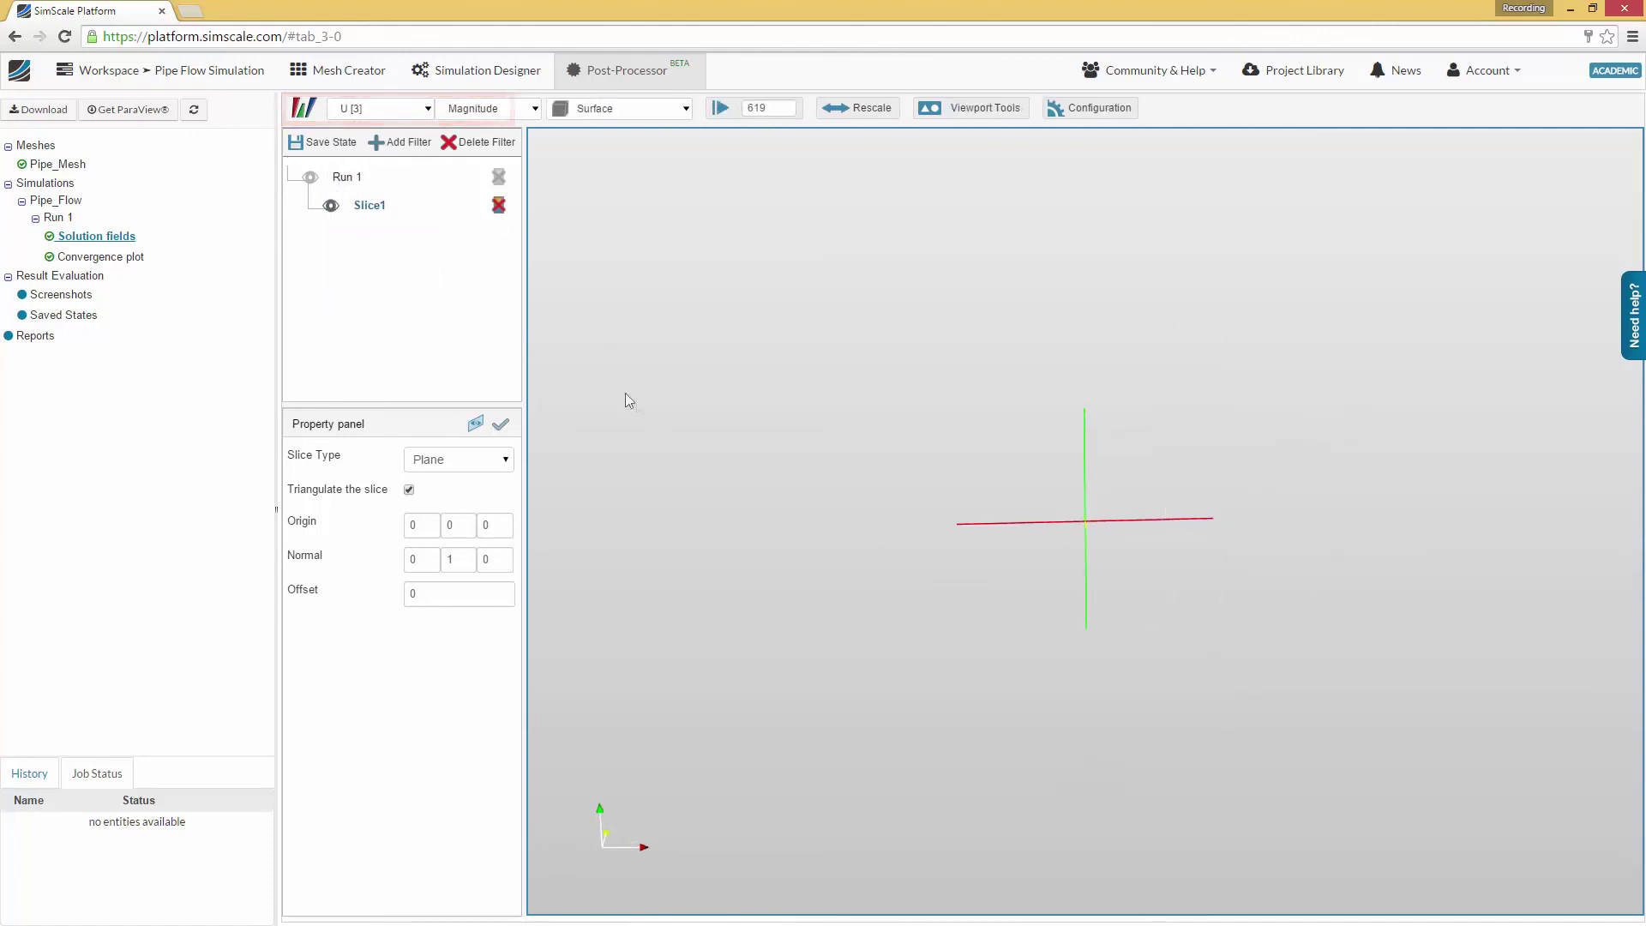
{"action": "left_click", "coordinate": [344, 178]}
{"action": "left_click", "coordinate": [387, 144]}
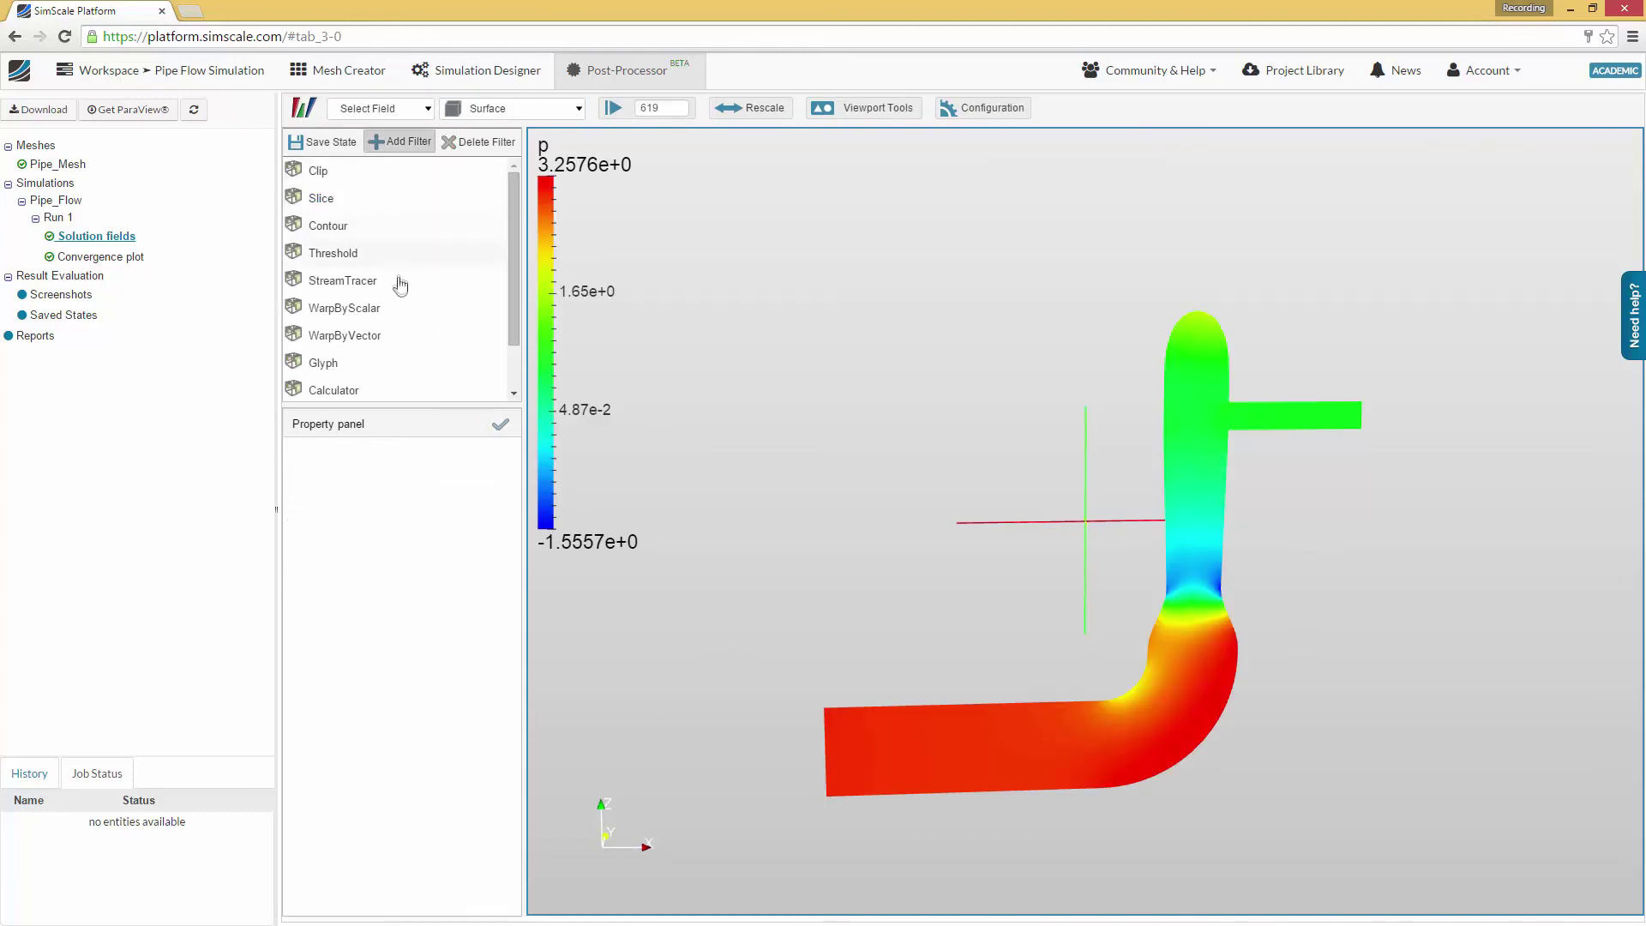
Step: Add a StreamTracer filter with a Point Source seed type
{"action": "scroll", "coordinate": [396, 282], "scroll_direction": "down", "scroll_amount": 1}
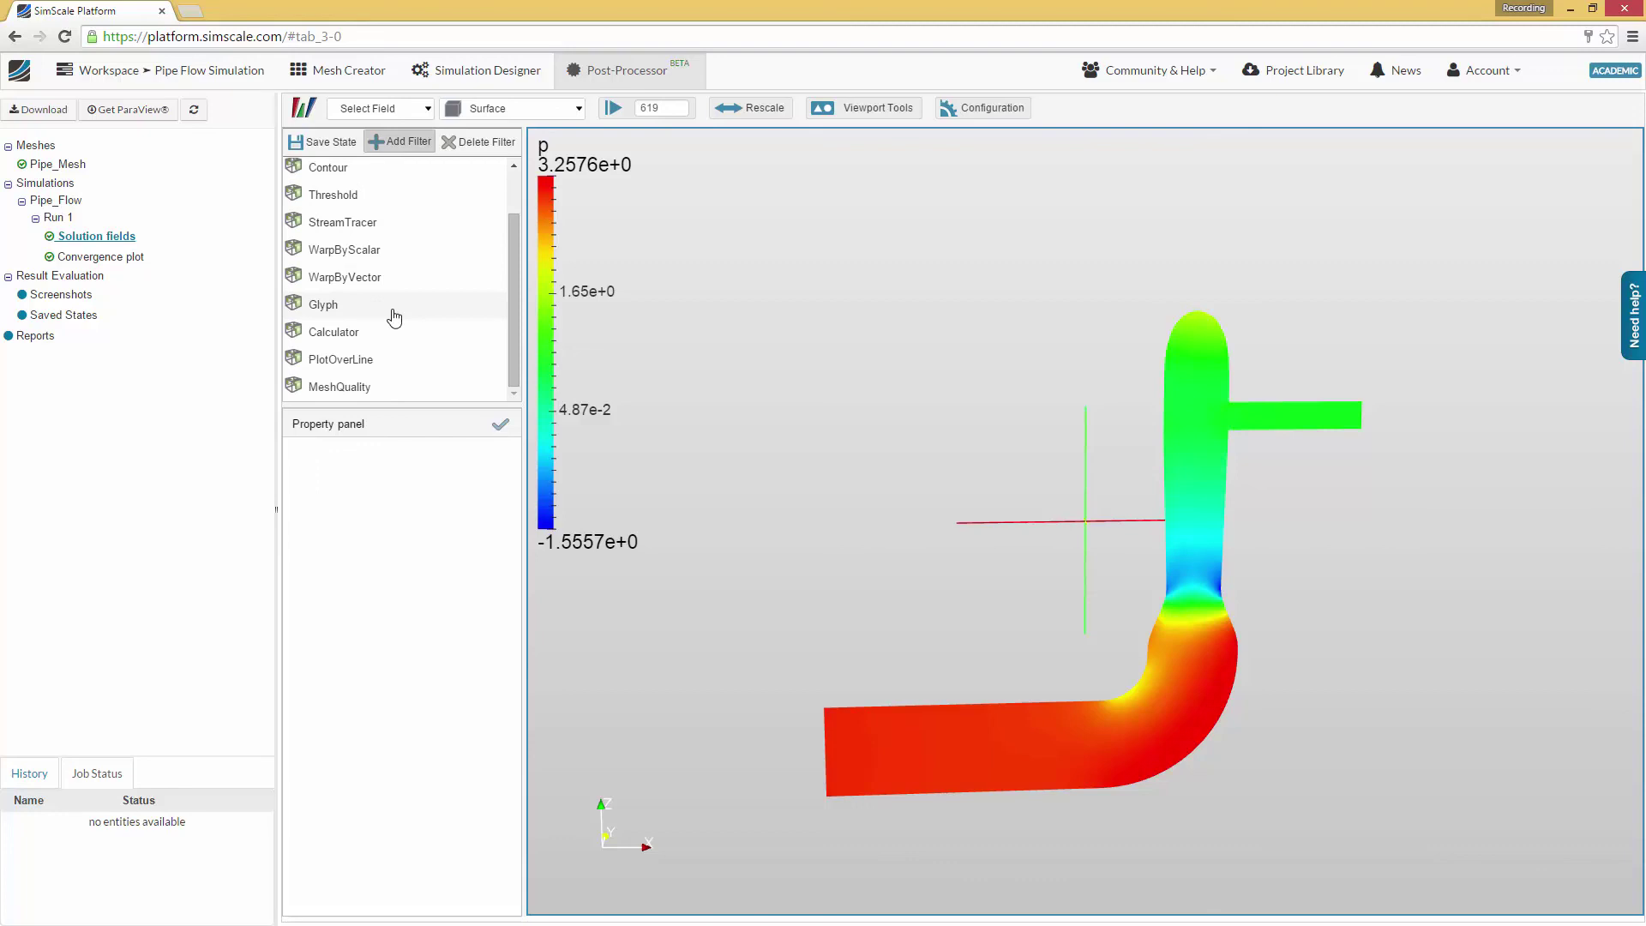
{"action": "scroll", "coordinate": [378, 222], "scroll_direction": "up", "scroll_amount": 1}
{"action": "left_click", "coordinate": [378, 223]}
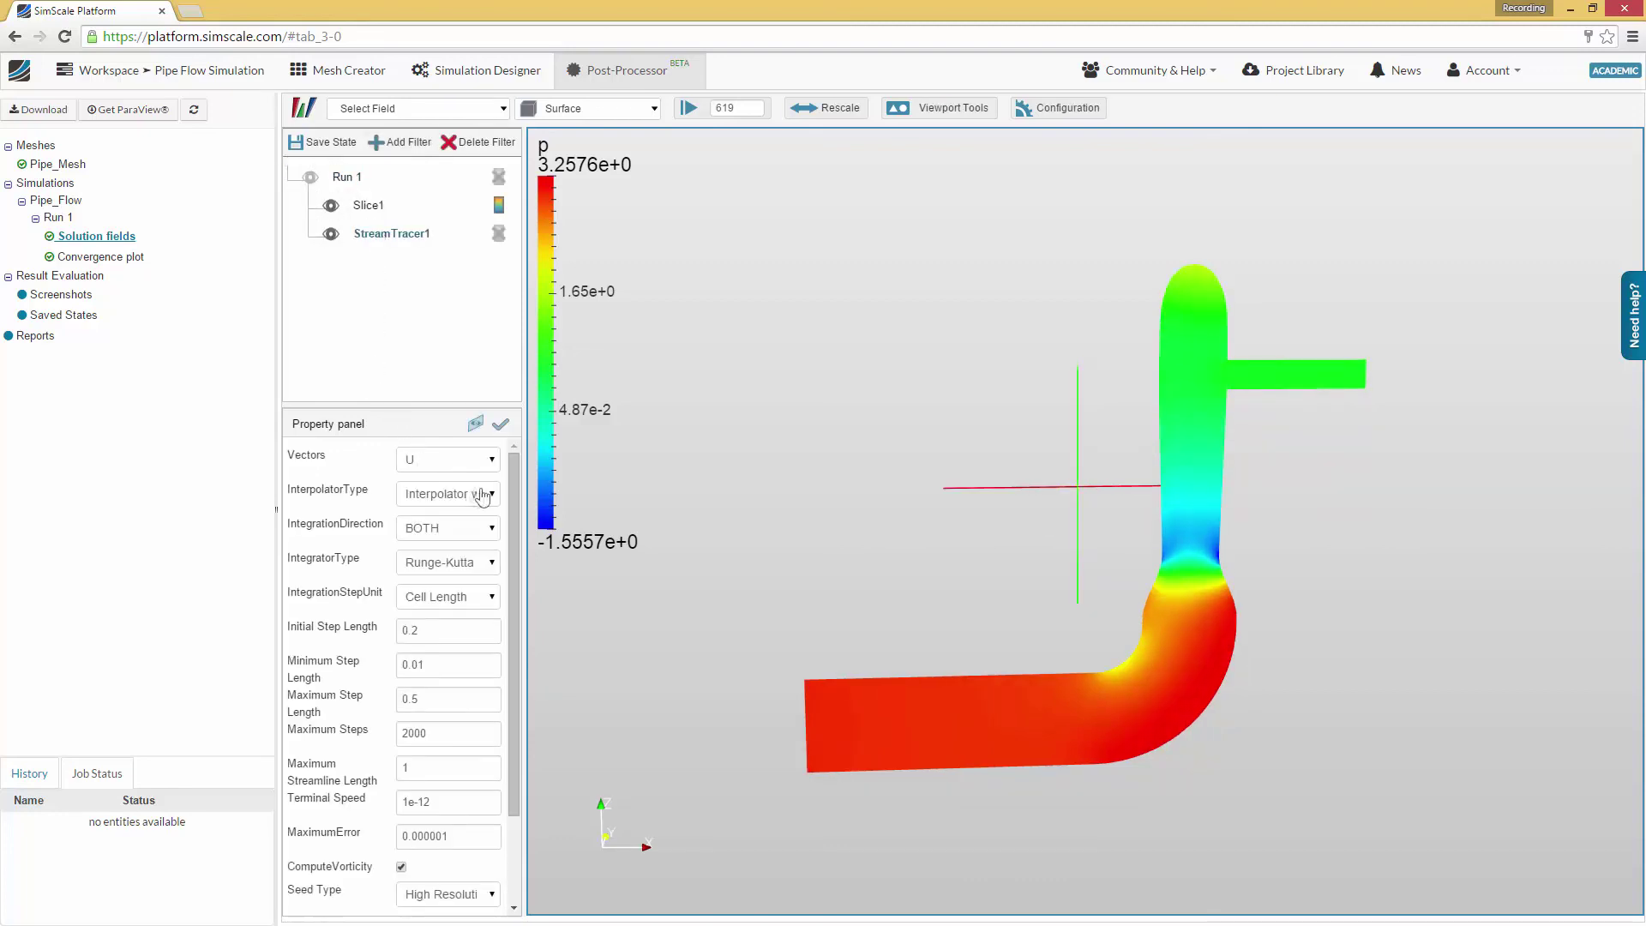
{"action": "scroll", "coordinate": [517, 491], "scroll_direction": "down", "scroll_amount": 2}
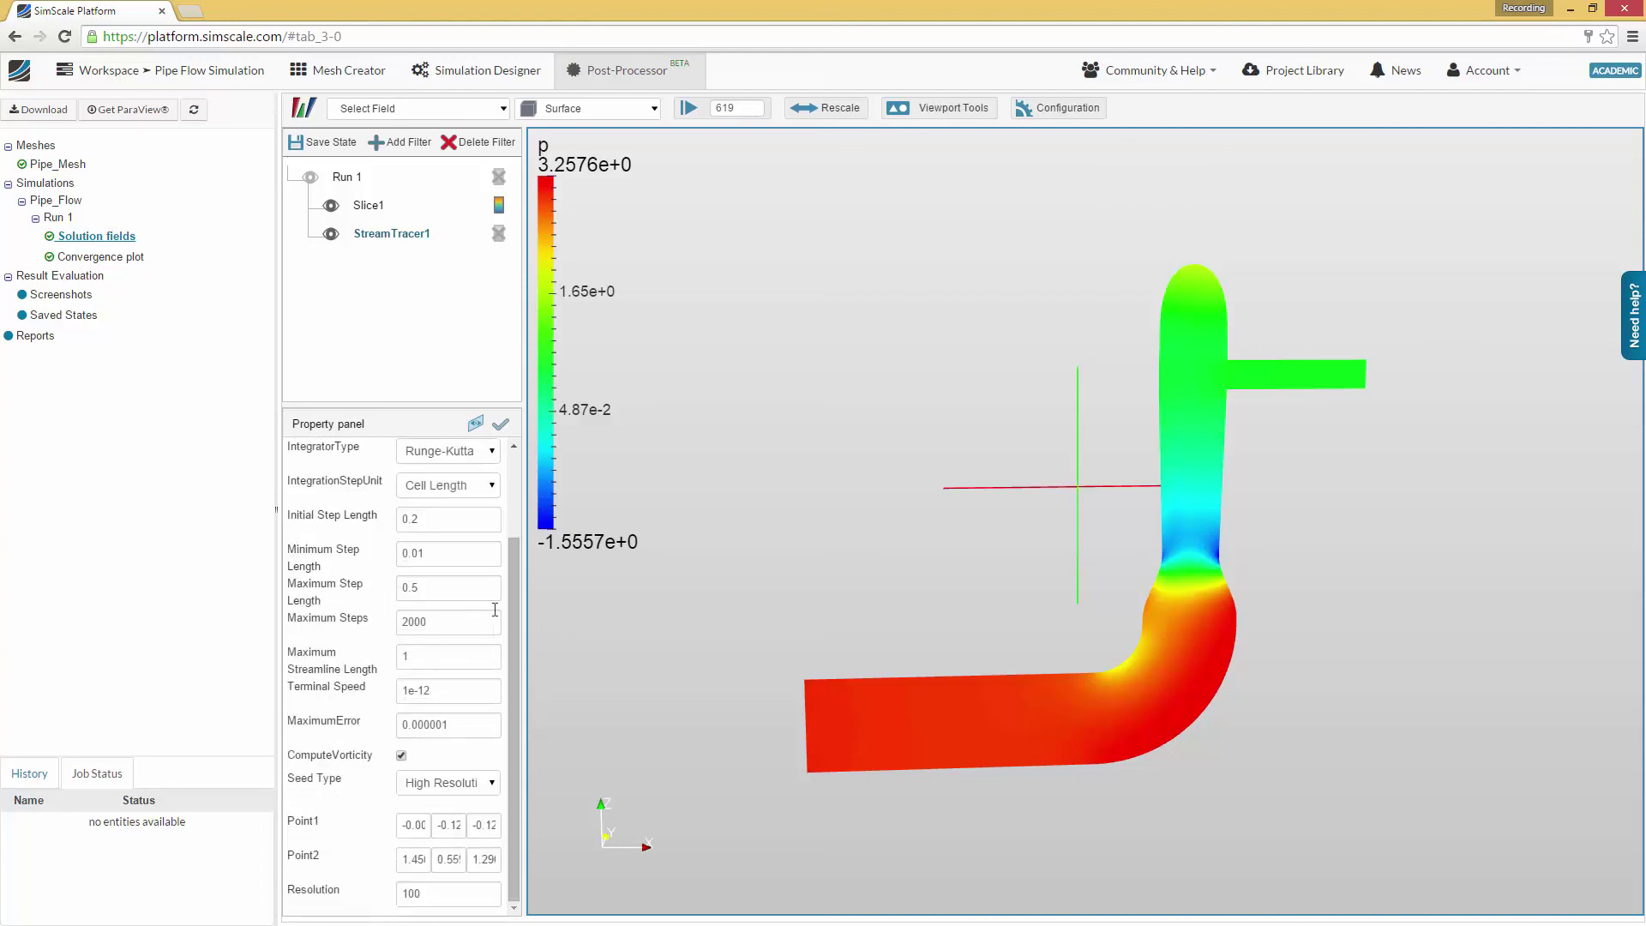
{"action": "left_click", "coordinate": [420, 782]}
{"action": "left_click", "coordinate": [437, 802]}
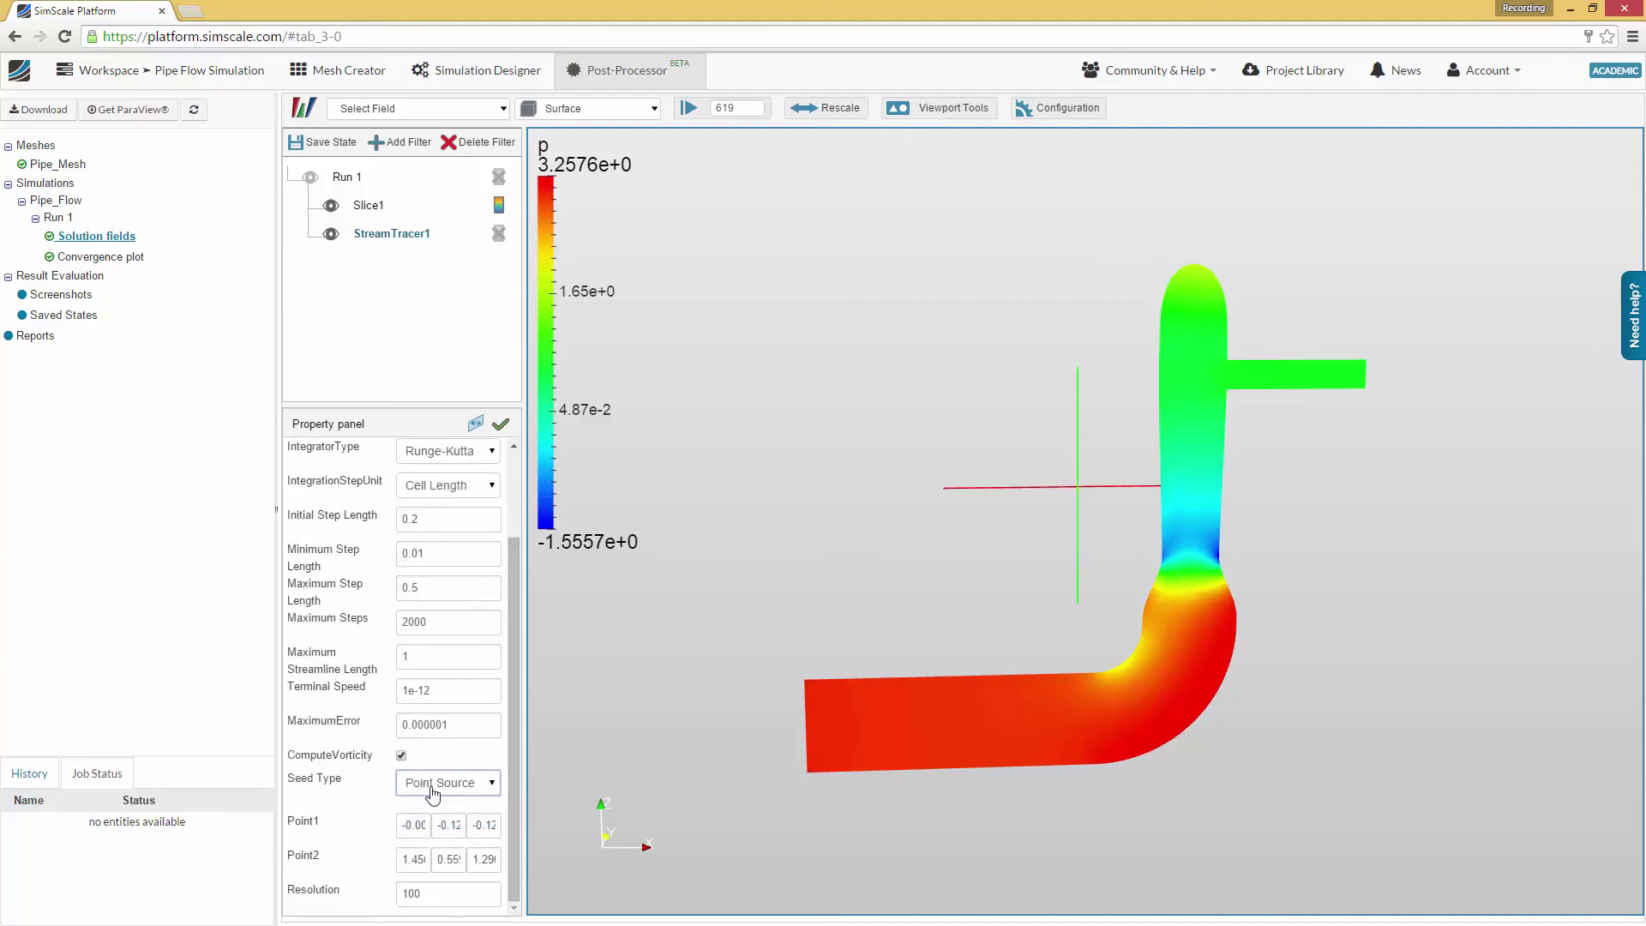
Step: Centre the point source at 0 0 0 with radius 0.12 and apply
{"action": "double_click", "coordinate": [415, 825]}
{"action": "type", "text": "0"}
{"action": "key", "text": "Tab"}
{"action": "type", "text": "0"}
{"action": "key", "text": "Tab"}
{"action": "type", "text": "0"}
{"action": "left_click", "coordinate": [501, 424]}
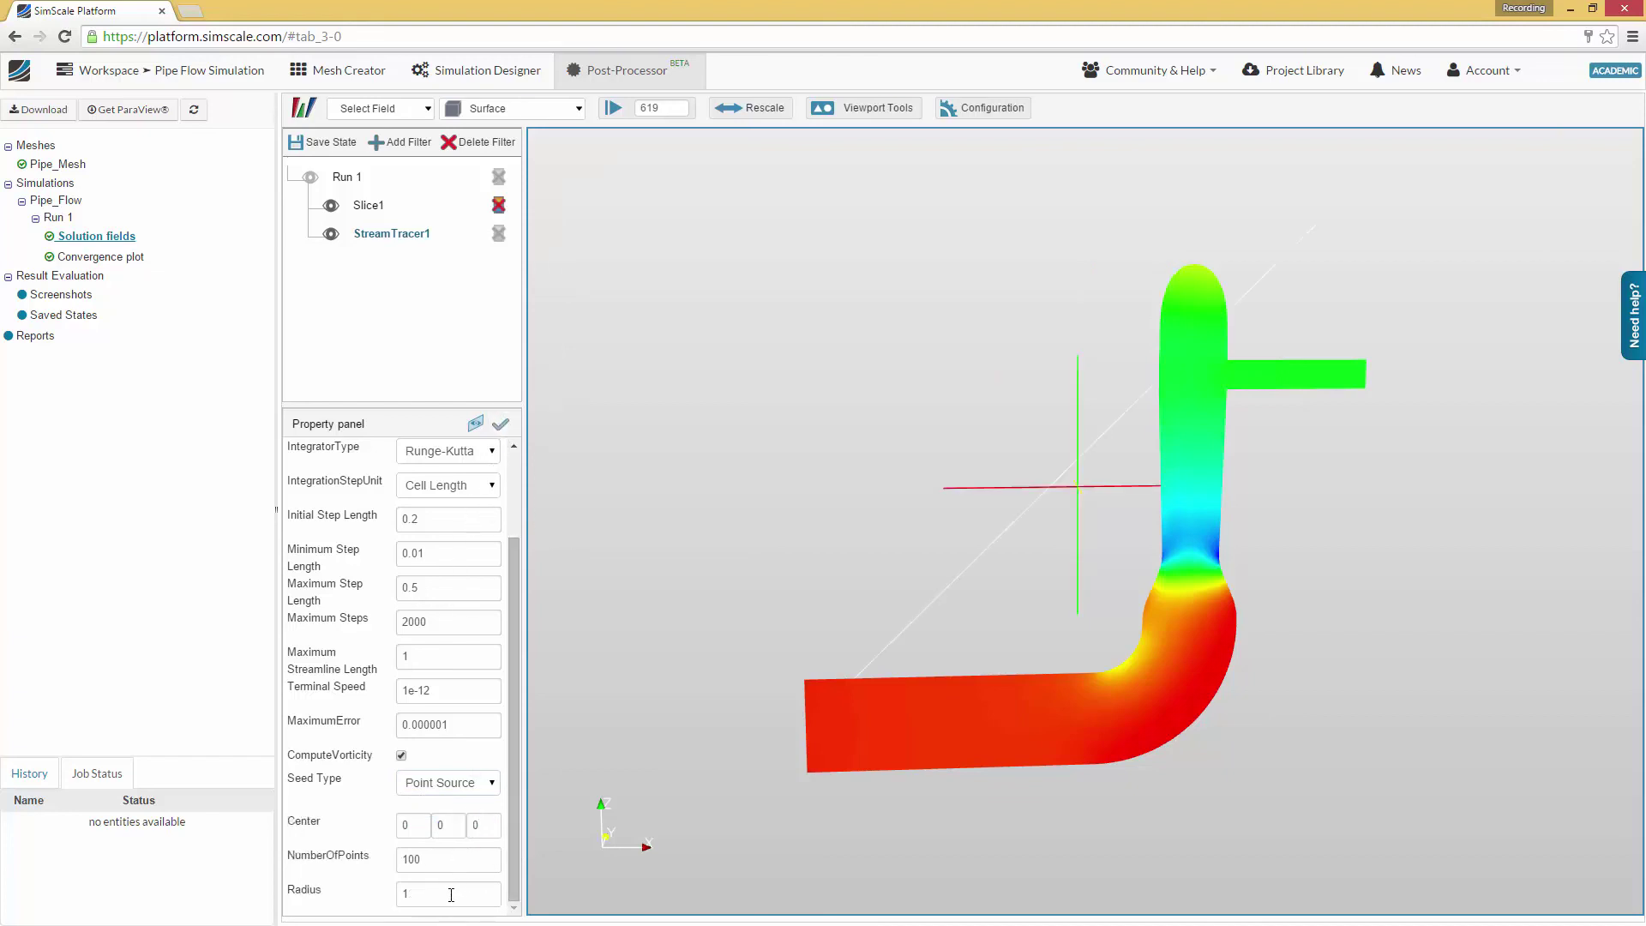
{"action": "double_click", "coordinate": [451, 894]}
{"action": "type", "text": "0.12"}
{"action": "left_click", "coordinate": [501, 423]}
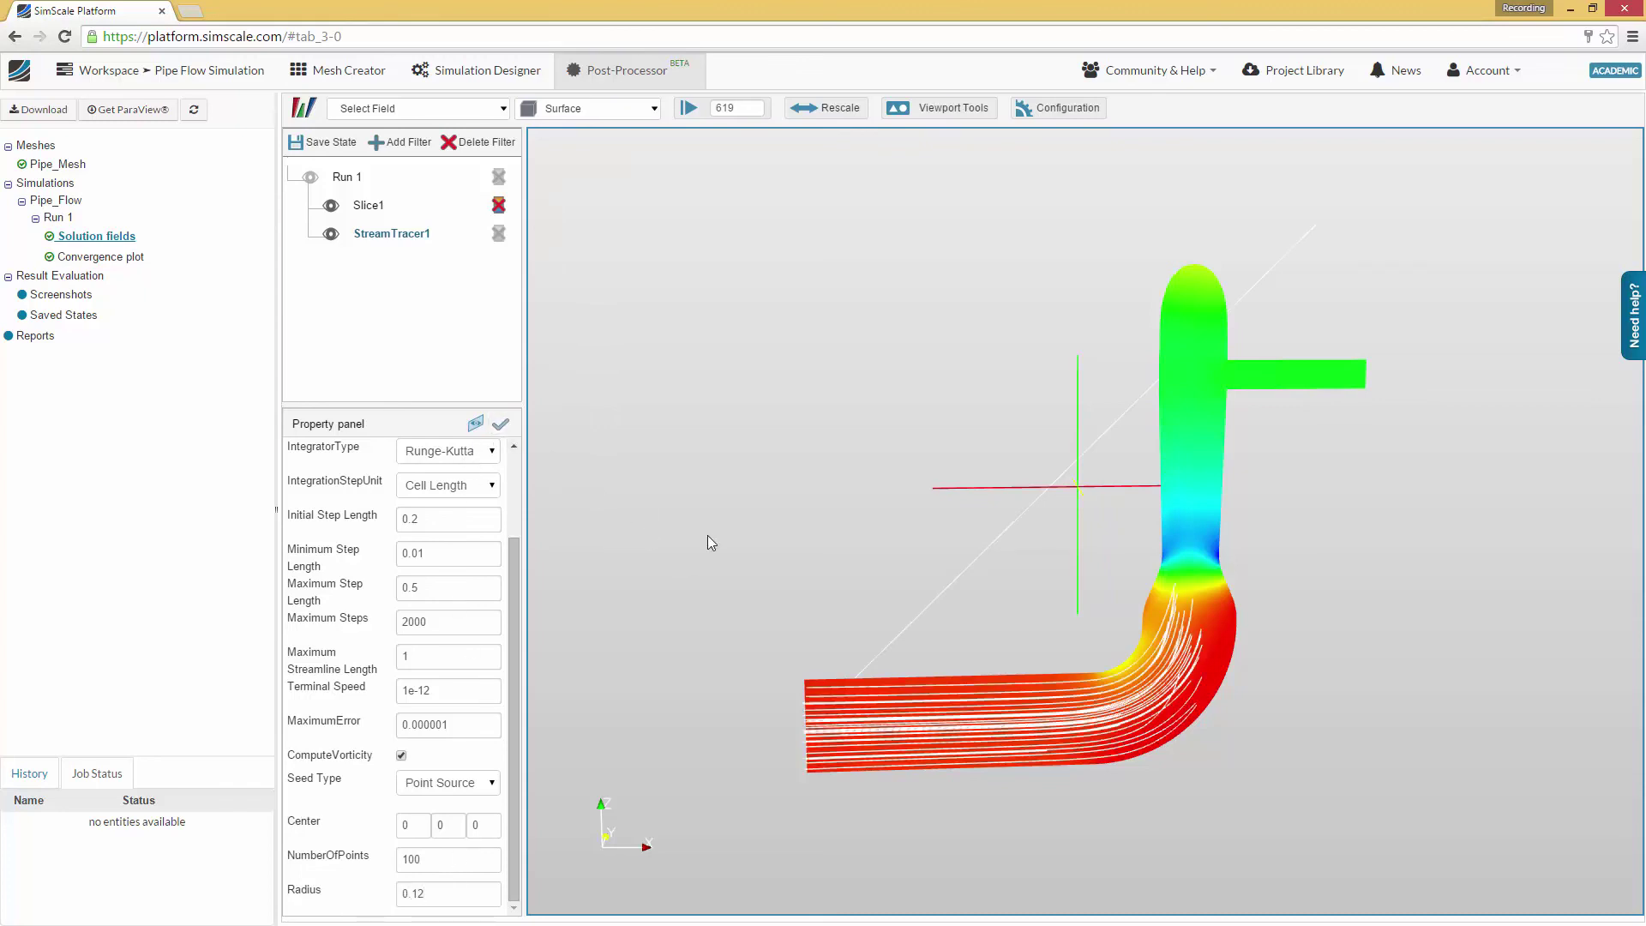
Step: Raise StreamTracer1's Maximum Streamline Length to 5 so streamlines span the whole pipe
{"action": "left_click_drag", "start_coordinate": [708, 535], "coordinate": [794, 565]}
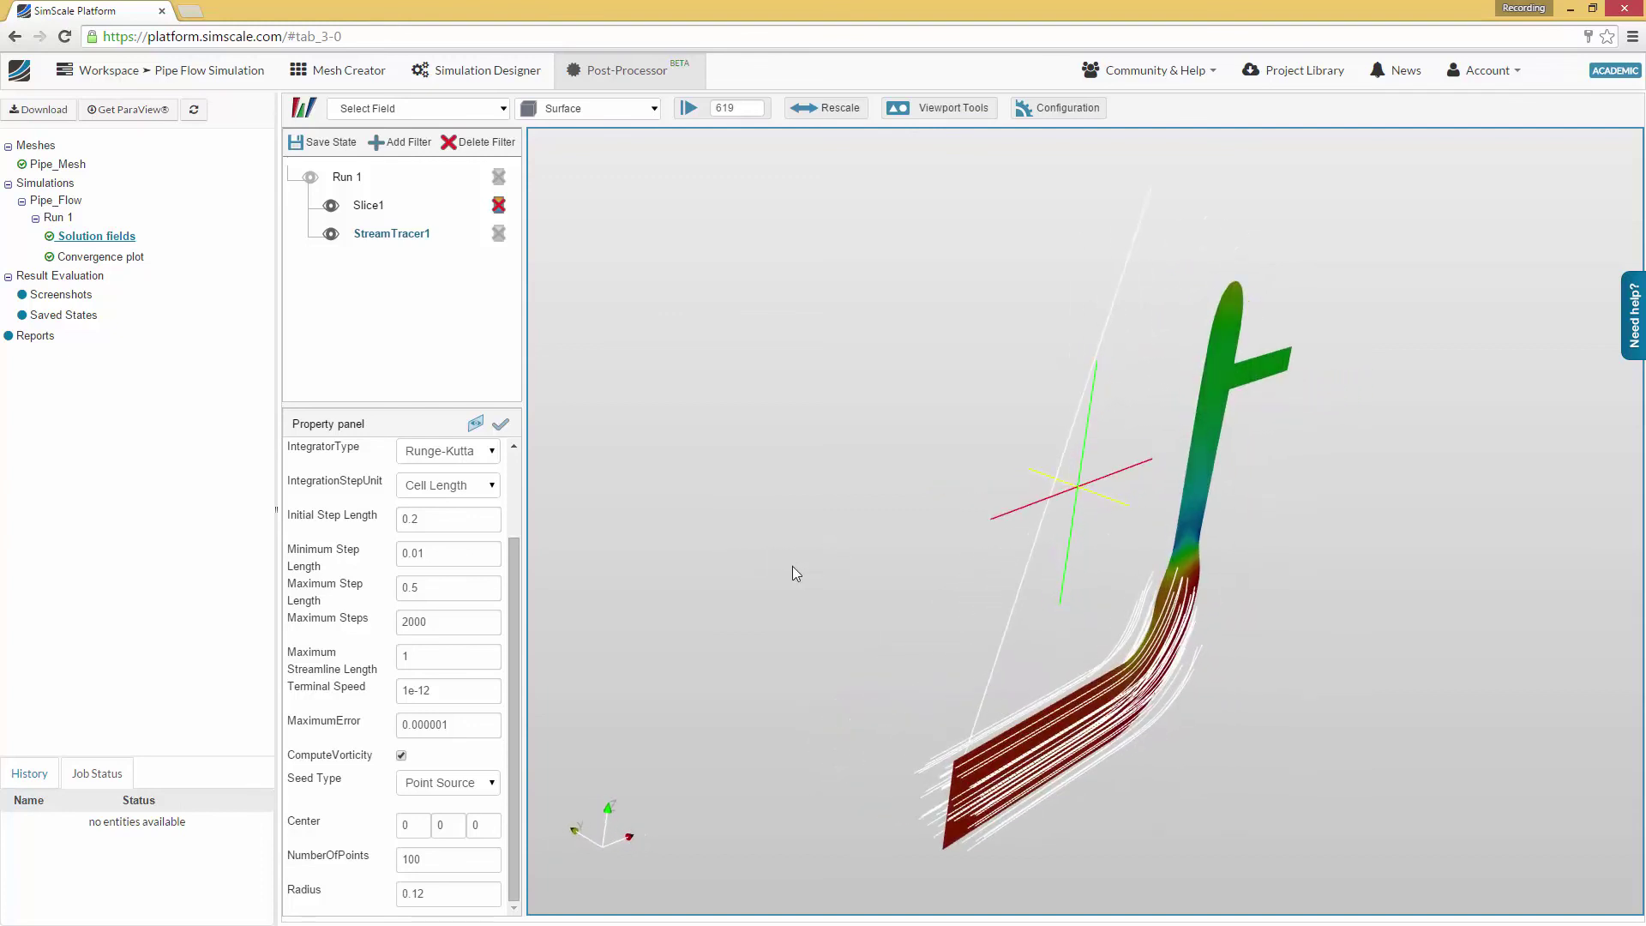
{"action": "double_click", "coordinate": [454, 651]}
{"action": "type", "text": "5"}
{"action": "left_click", "coordinate": [502, 425]}
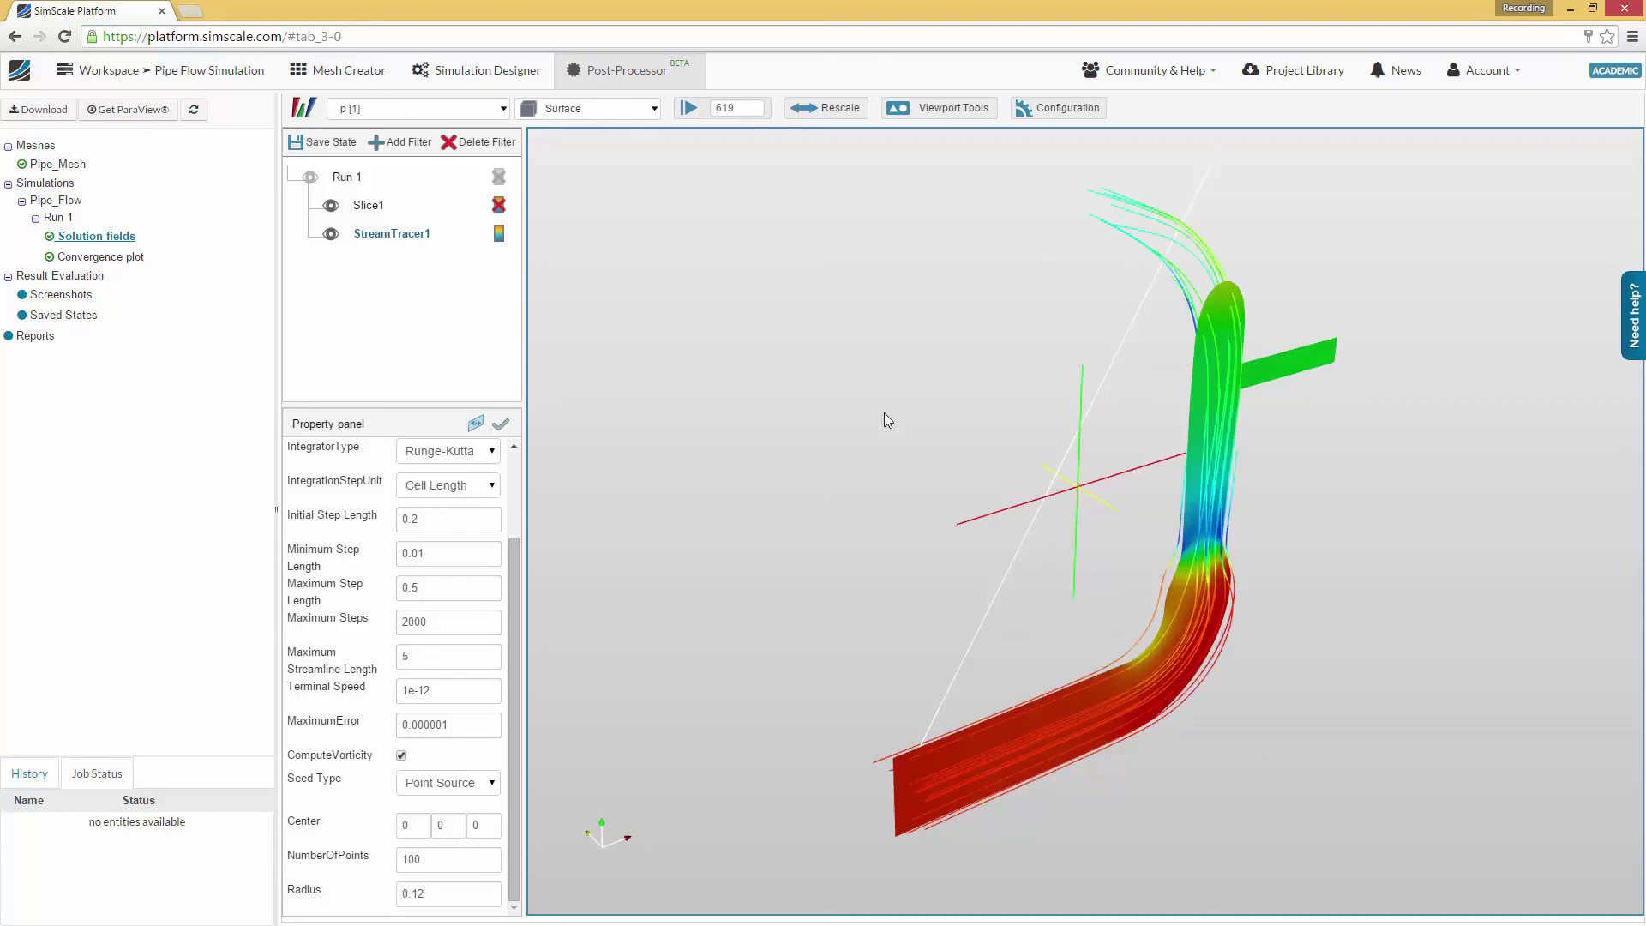
{"action": "mouse_move", "coordinate": [887, 420]}
{"action": "left_mouse_down"}
{"action": "mouse_move", "coordinate": [966, 452]}
{"action": "mouse_move", "coordinate": [900, 424]}
{"action": "left_mouse_up"}
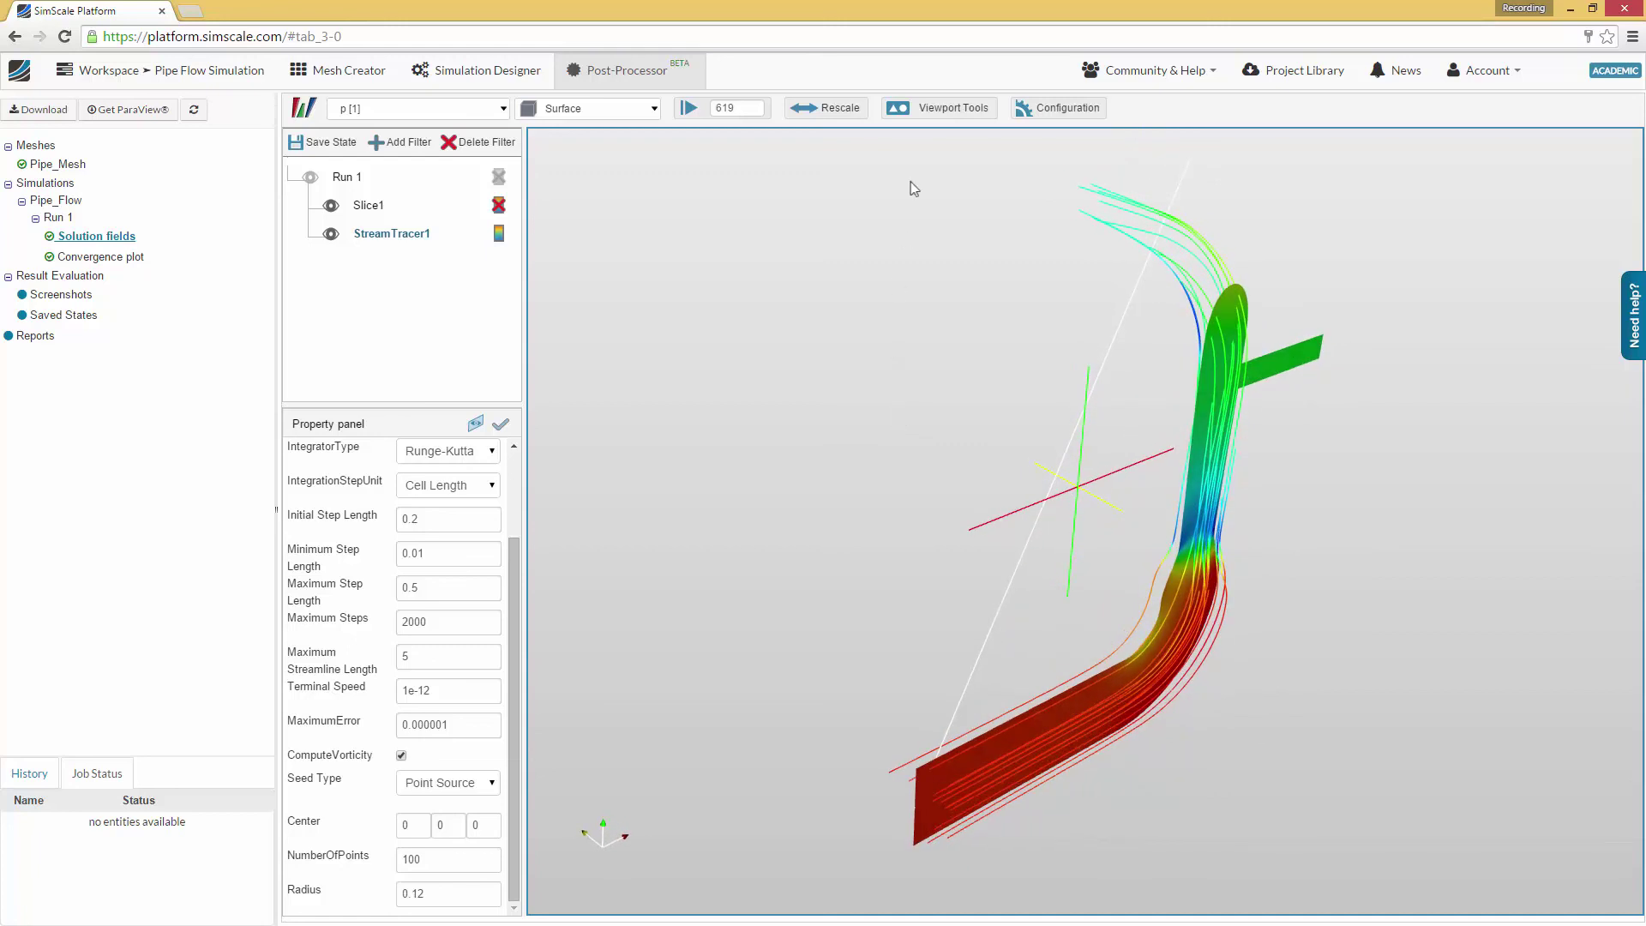
Step: Save a Post-Processor Screenshot of the current streamline view from Viewport Tools
{"action": "left_click", "coordinate": [920, 120]}
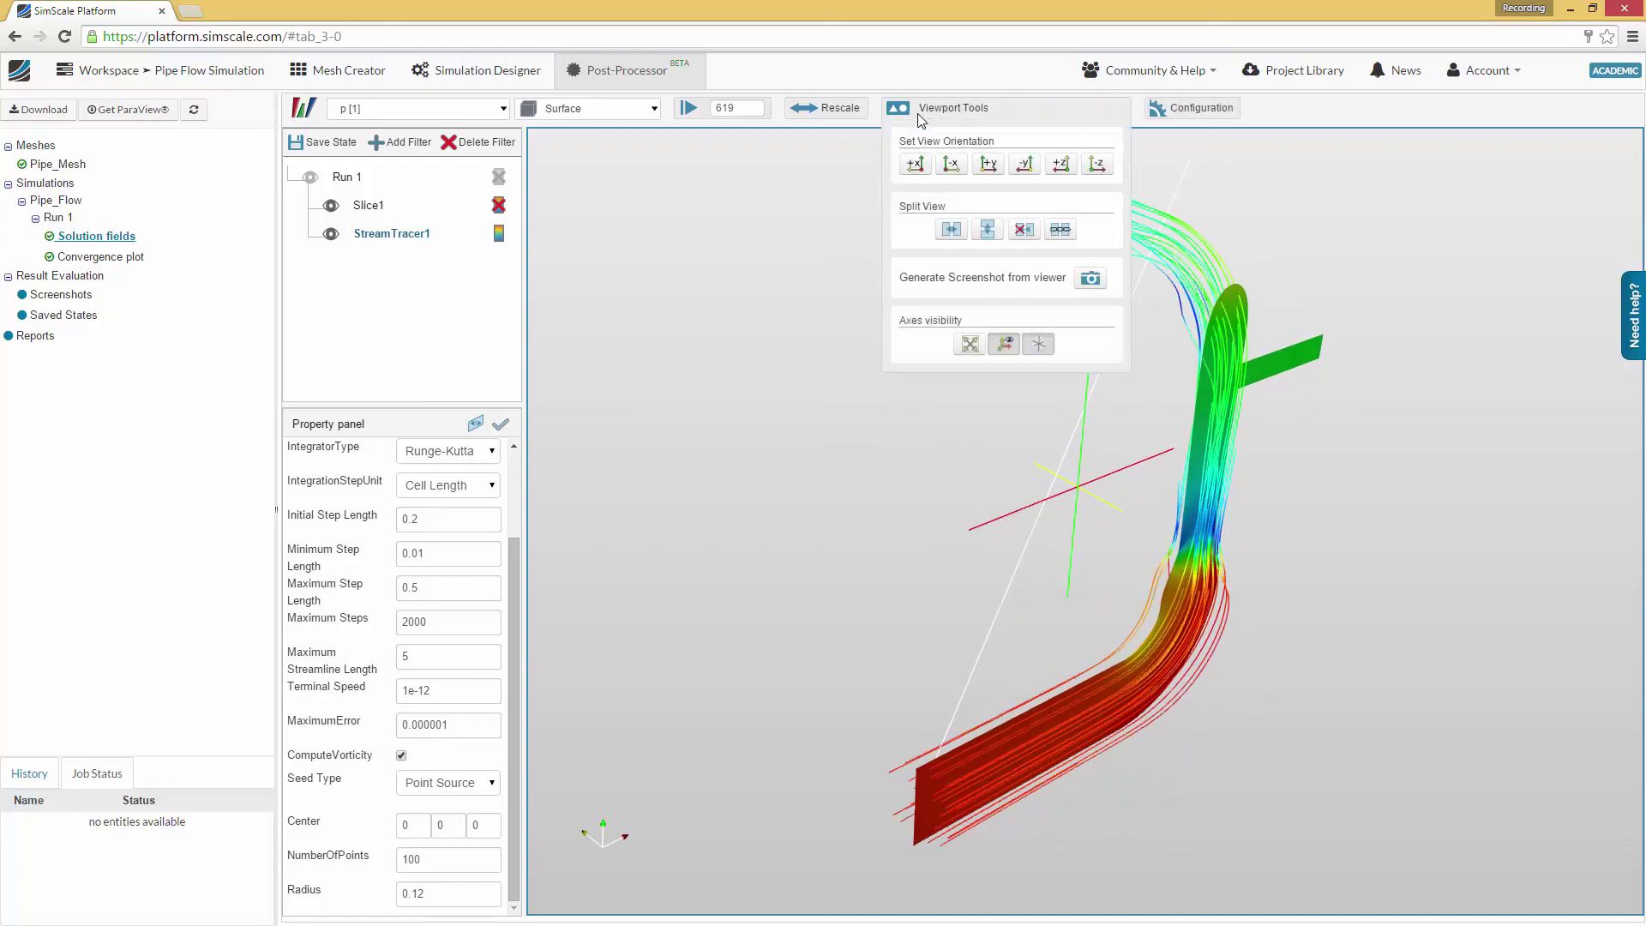
{"action": "left_click", "coordinate": [1087, 281]}
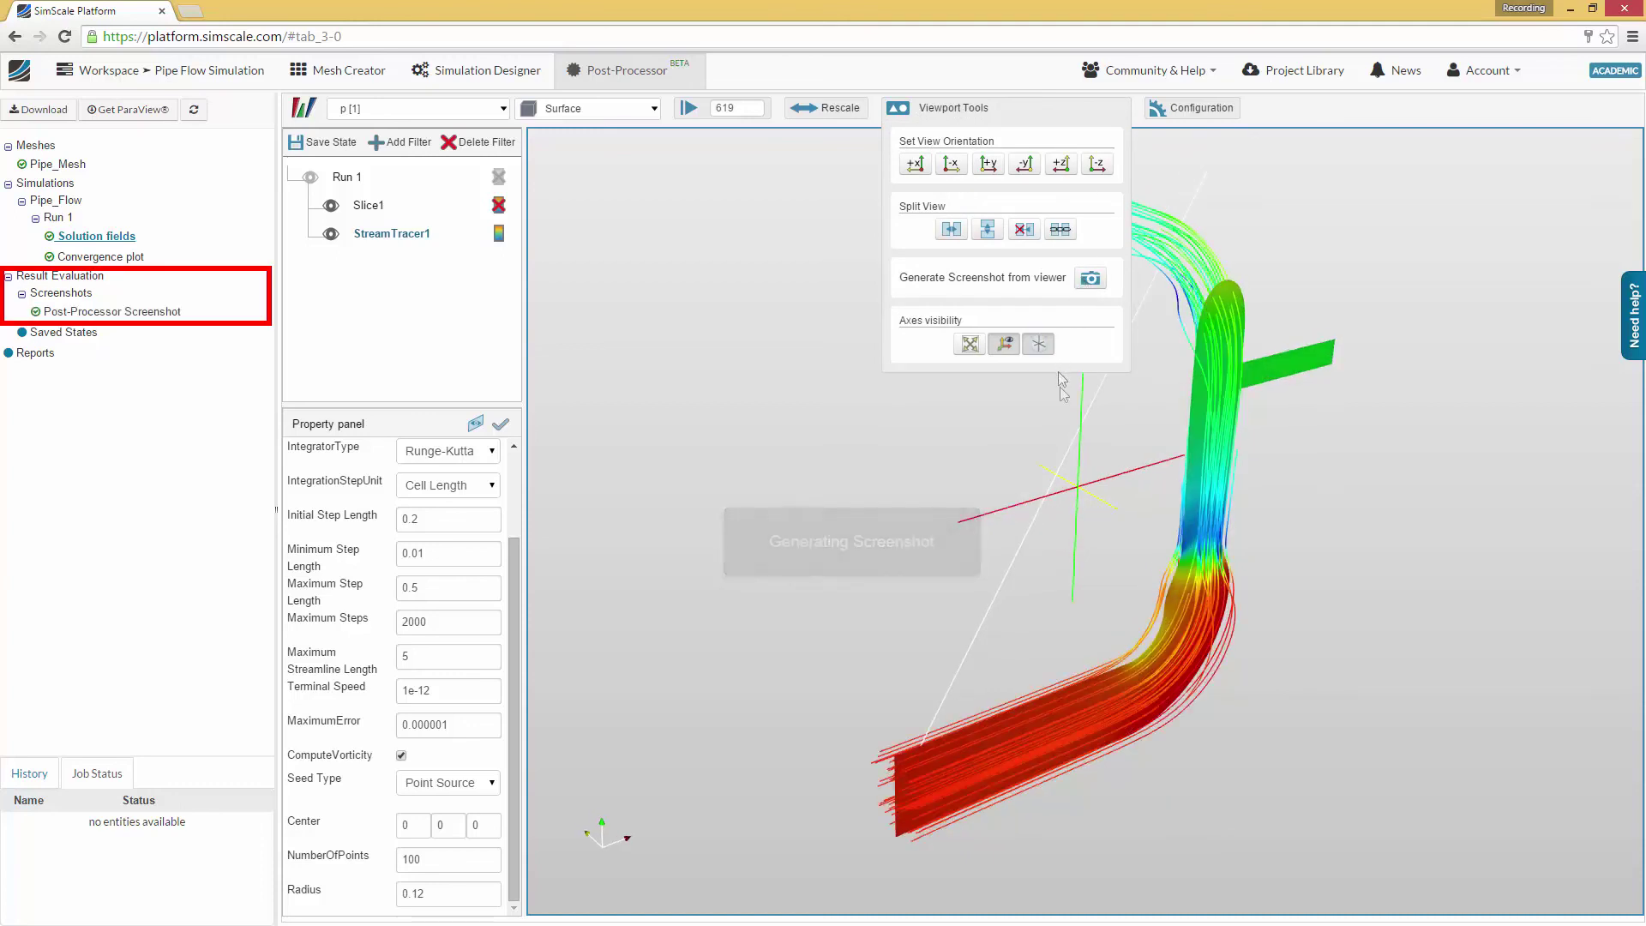
{"action": "left_click", "coordinate": [1062, 458]}
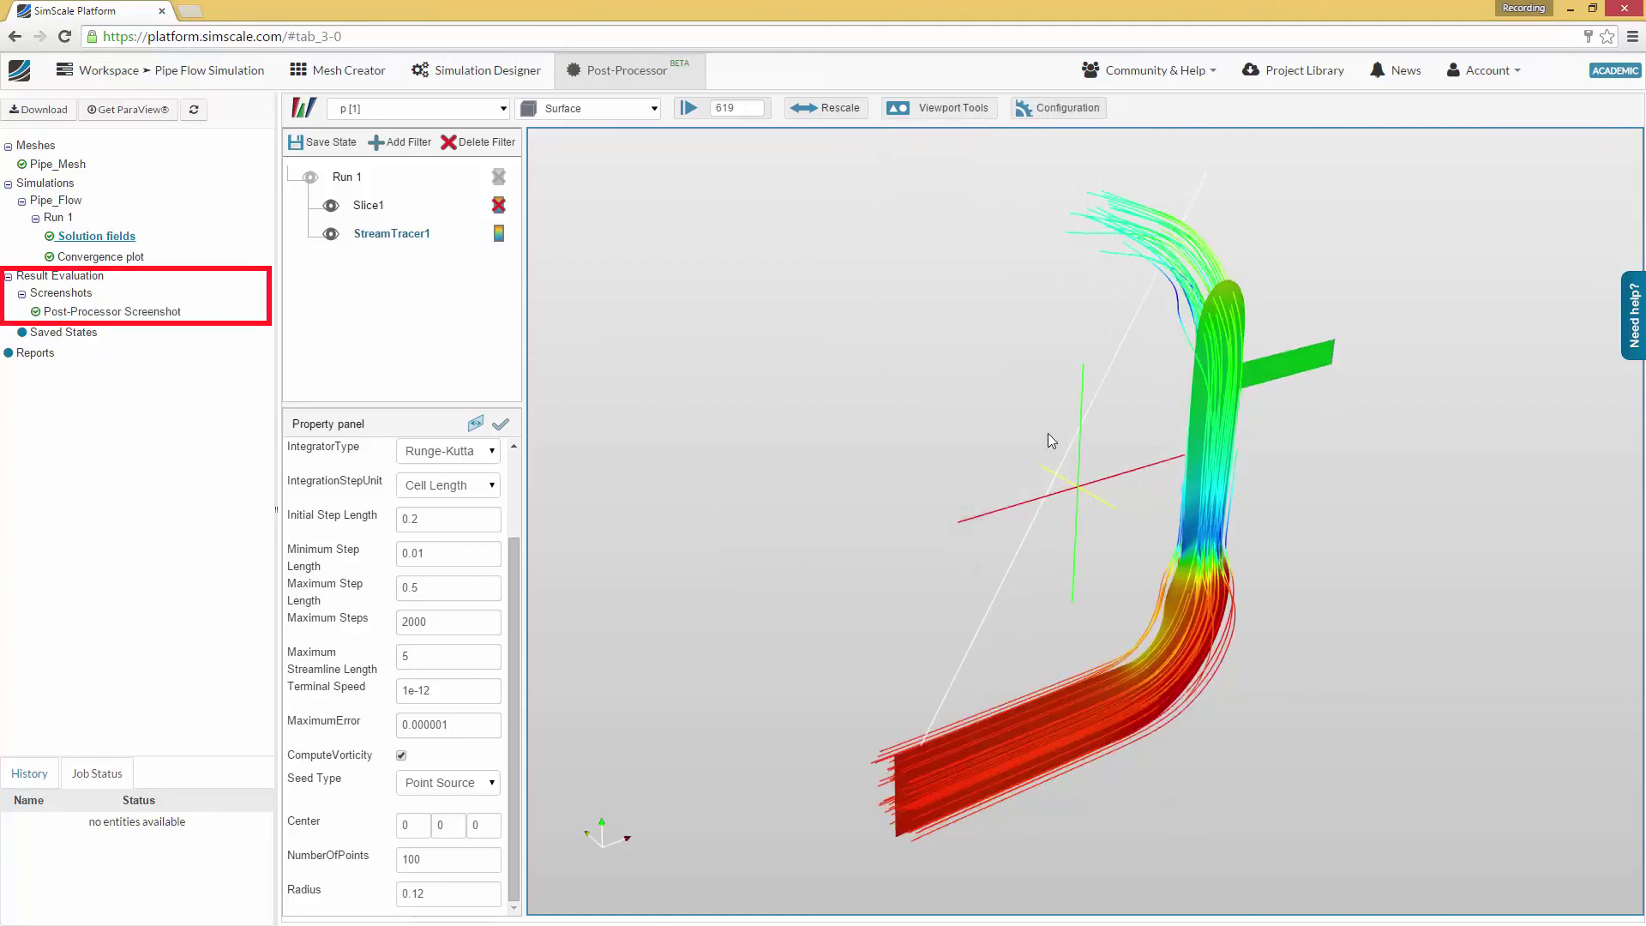